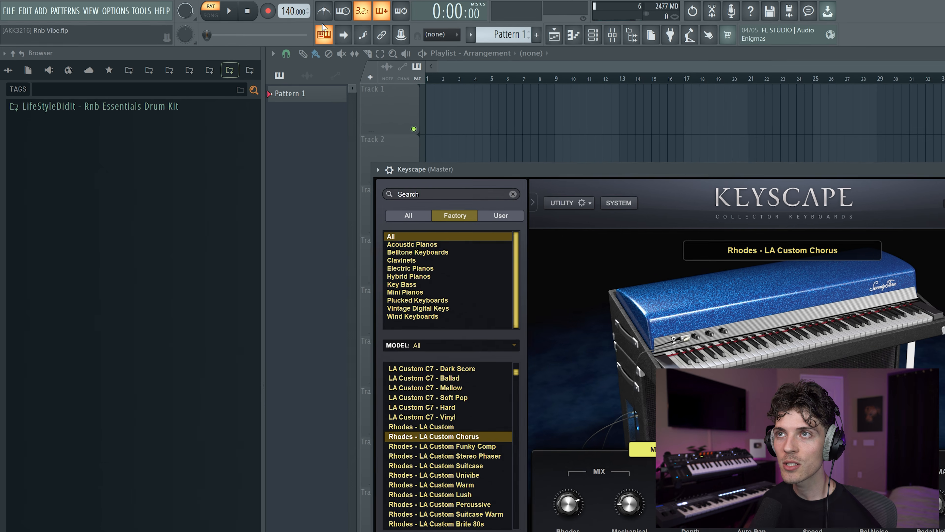
# Set the project tempo to 85 BPM.
pyautogui.moveTo(338, 13); pyautogui.dragTo(338, 33)
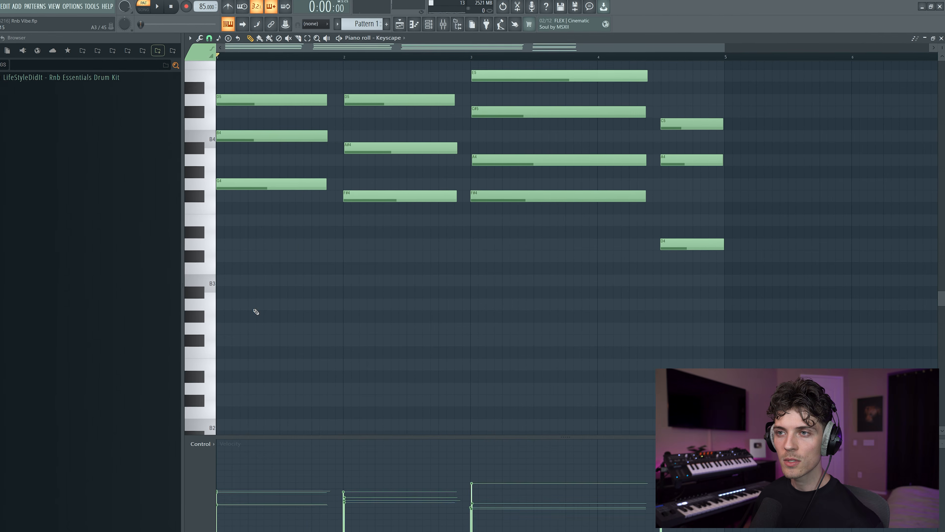
# Add a G3 bass note under the bar 1 chord and an F#3 bass note under the bar 2 chord.
pyautogui.moveTo(255, 312); pyautogui.dragTo(158, 331)
pyautogui.press('space')
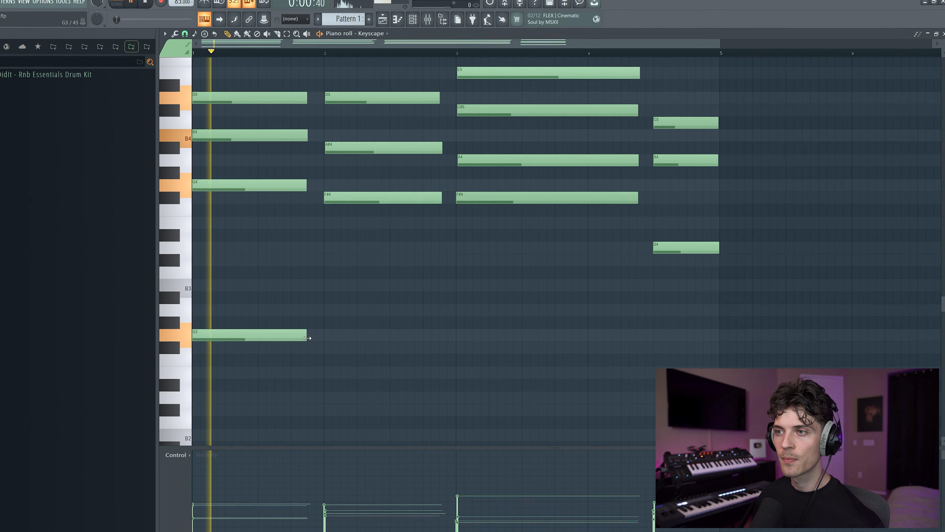
pyautogui.click(348, 317)
pyautogui.moveTo(334, 320); pyautogui.dragTo(329, 352)
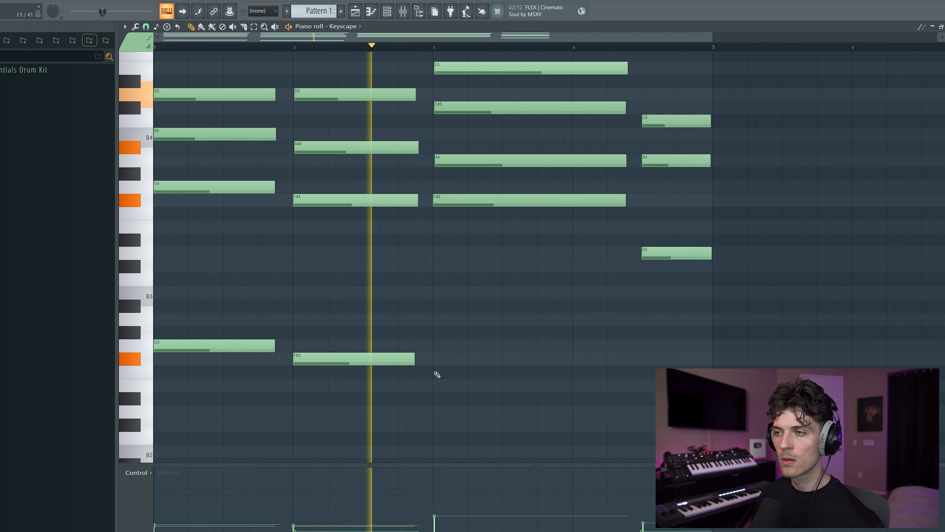
# Add a B3 bass note under the bar 3 chord and lengthen it to match that chord's duration.
pyautogui.scroll(2, 443, 318)
pyautogui.press('space')
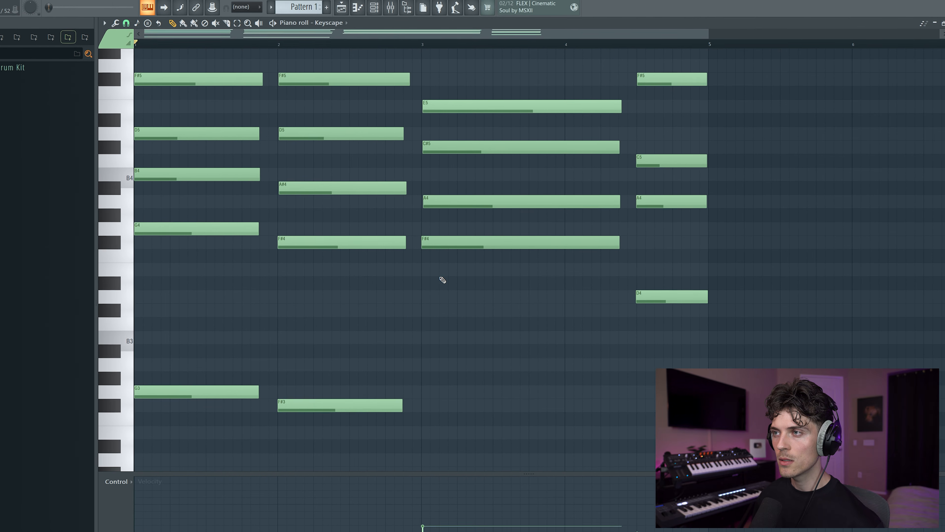
pyautogui.click(432, 358)
pyautogui.moveTo(432, 358); pyautogui.dragTo(452, 327)
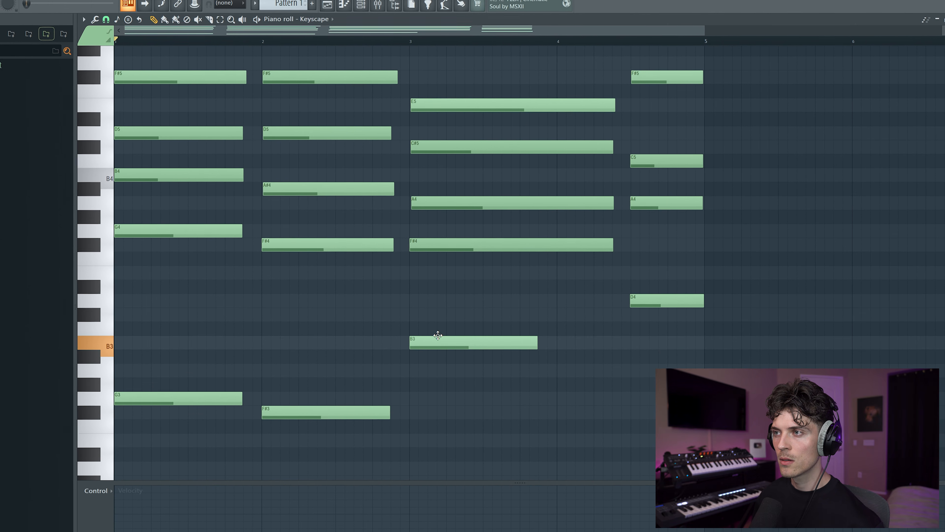
pyautogui.press('space')
pyautogui.scroll(-2, 368, 329)
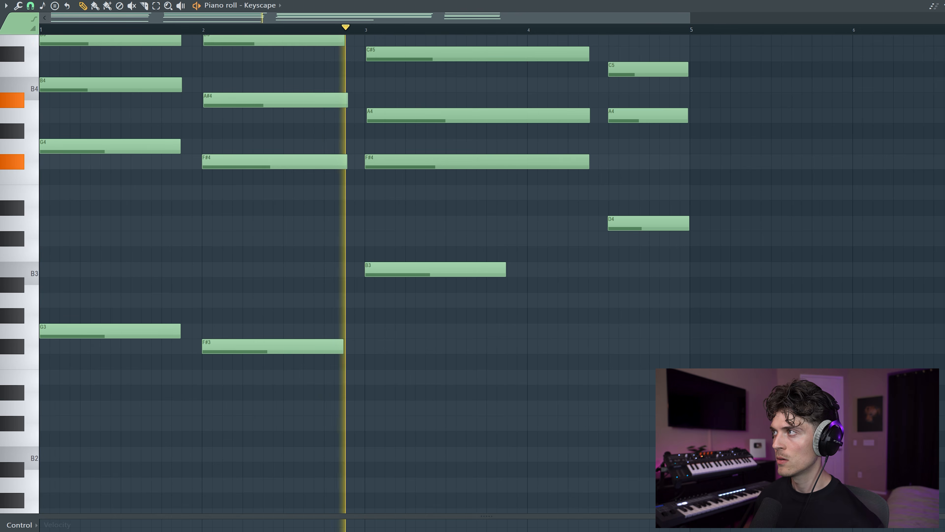
pyautogui.scroll(-2, 677, 195)
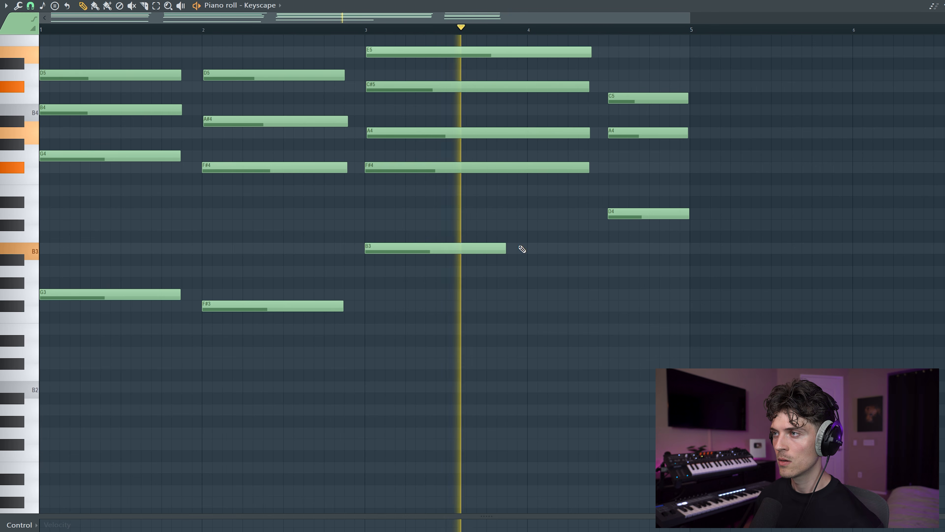
pyautogui.moveTo(507, 248); pyautogui.dragTo(585, 250)
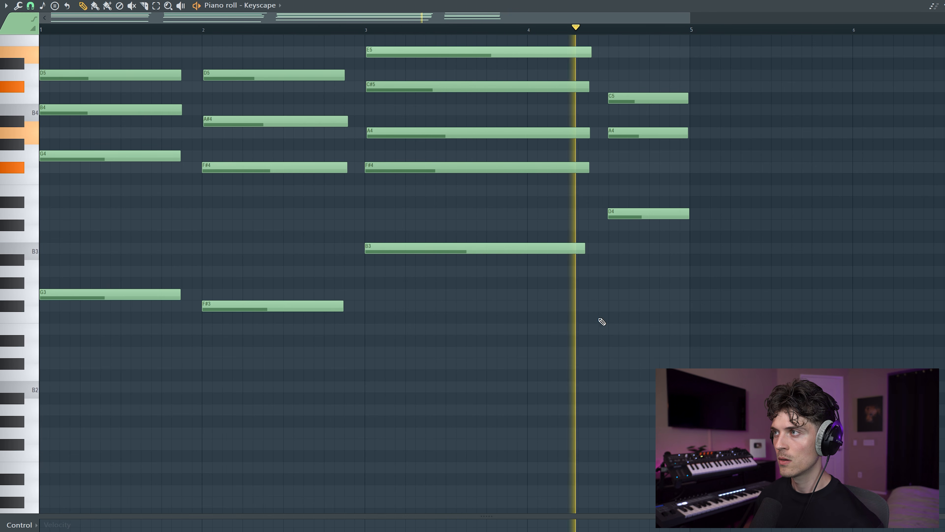
pyautogui.scroll(2, 561, 261)
pyautogui.moveTo(561, 92); pyautogui.dragTo(574, 314)
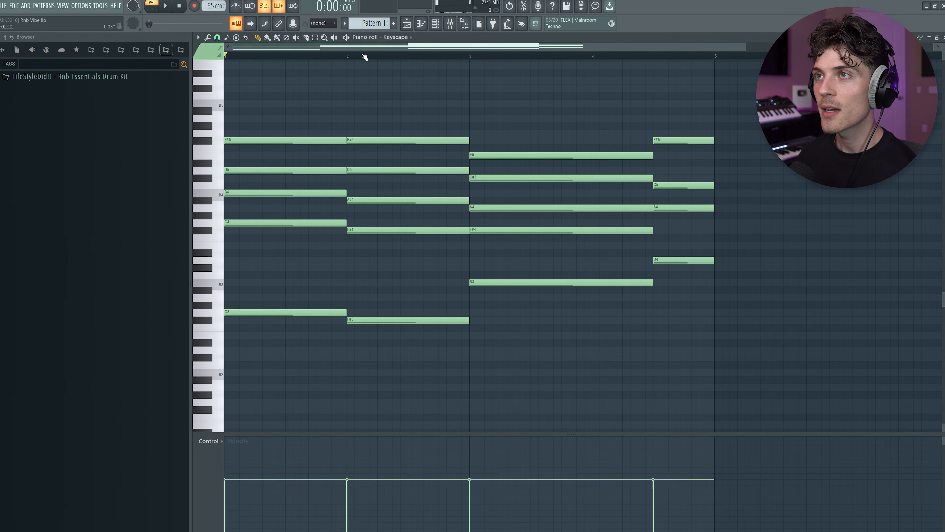
pyautogui.scroll(1, 368, 55)
pyautogui.click(258, 57)
pyautogui.moveTo(304, 45); pyautogui.dragTo(94, 48)
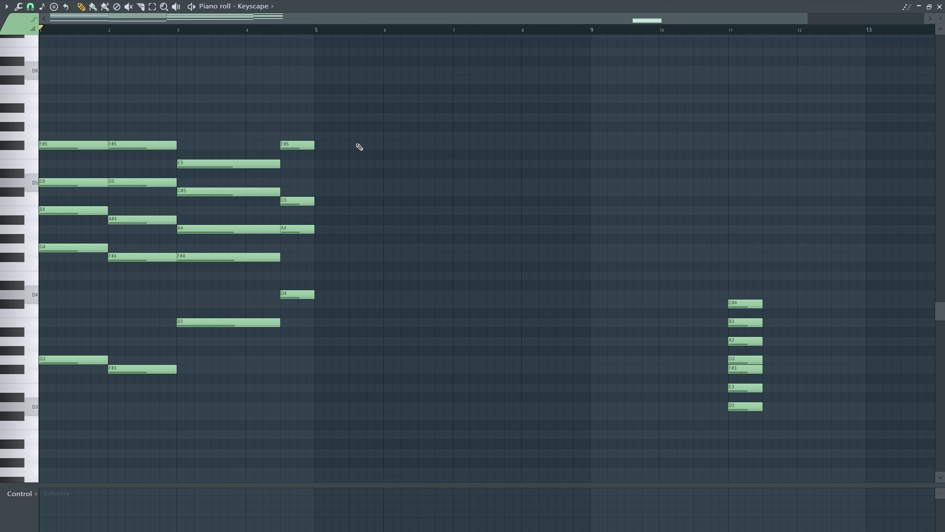
# Set the piano roll's scale highlighting to Major (Ionian).
pyautogui.click(42, 7)
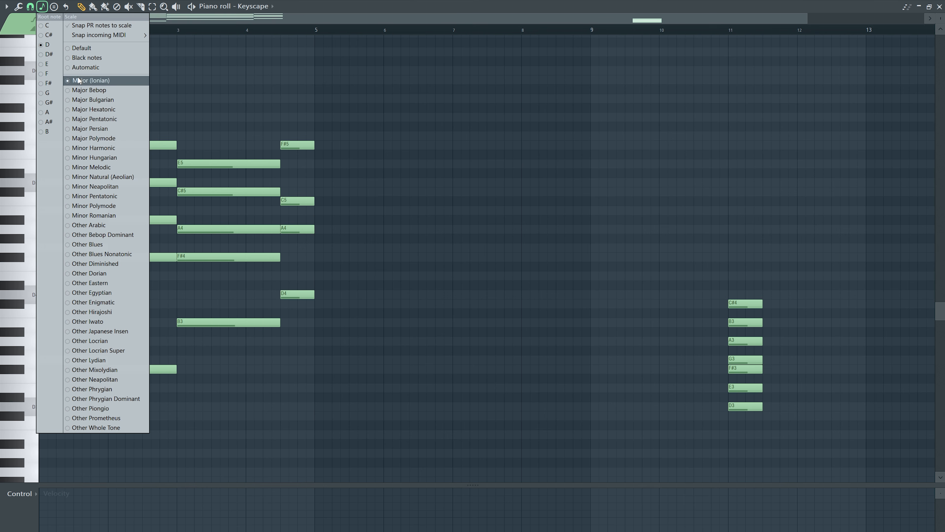
pyautogui.click(92, 85)
# Rebuild the first chord's upper notes at bar 6, one bar long each: G4, B4, D5 and F#5.
pyautogui.moveTo(55, 95); pyautogui.dragTo(79, 395)
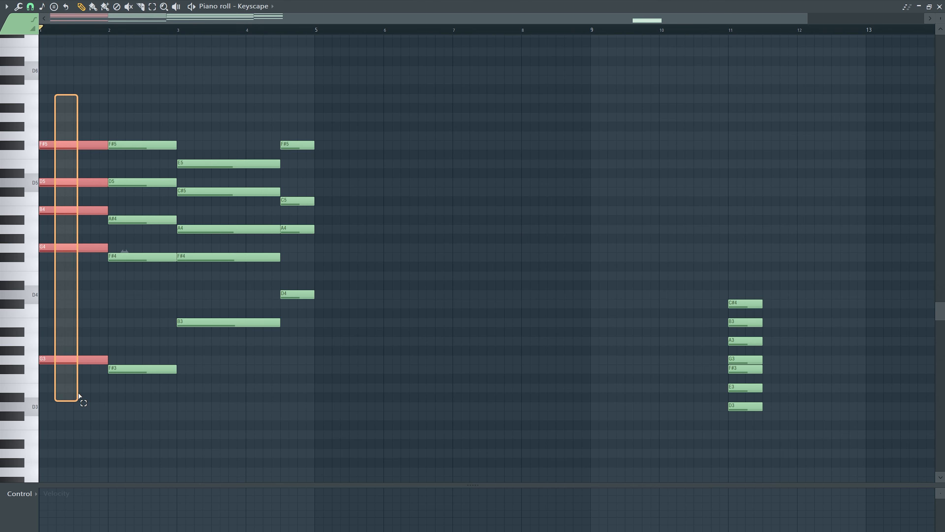
pyautogui.click(388, 247)
pyautogui.click(387, 211)
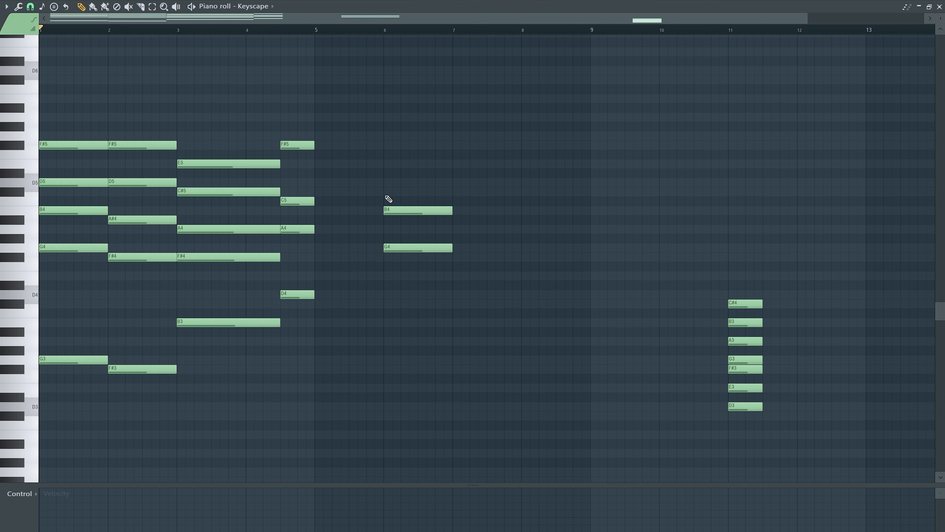
pyautogui.click(389, 182)
pyautogui.click(388, 145)
pyautogui.moveTo(391, 113); pyautogui.dragTo(437, 278)
pyautogui.click(423, 307)
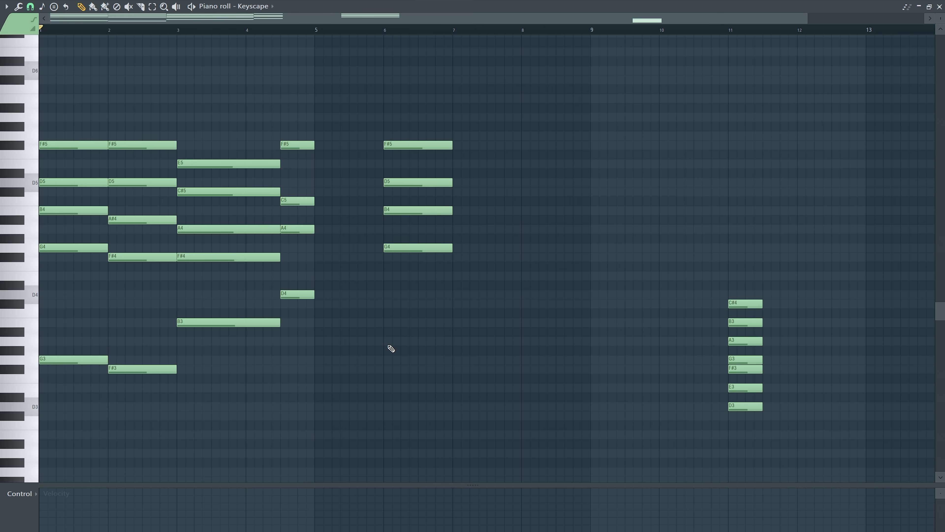
# Add a one-bar G3 bass note beneath the chord at bar 6.
pyautogui.click(387, 360)
pyautogui.moveTo(400, 347); pyautogui.dragTo(407, 383)
pyautogui.keyDown('ctrl'); pyautogui.click(403, 412); pyautogui.keyUp('ctrl')
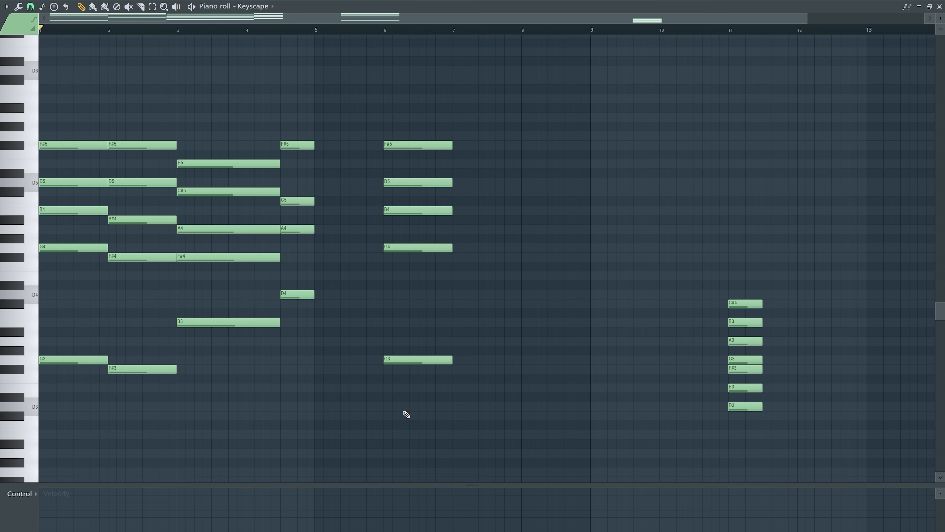
# Duplicate the four upper notes of the bar 6 chord to bar 7, leaving out the bass note.
pyautogui.scroll(-1, 384, 98)
pyautogui.moveTo(106, 104); pyautogui.dragTo(127, 309)
pyautogui.moveTo(352, 103); pyautogui.dragTo(383, 283)
pyautogui.moveTo(365, 249); pyautogui.dragTo(410, 249)
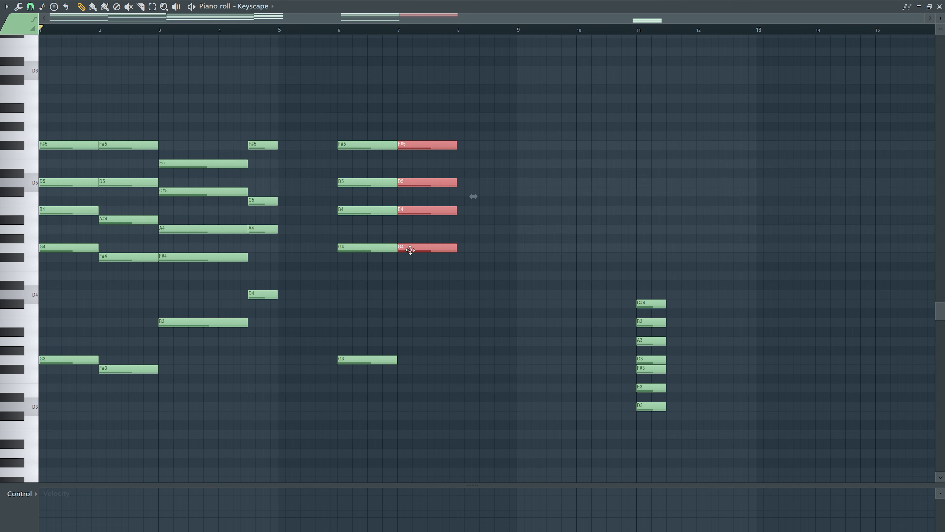
# Lower the two bottom notes of the bar 7 chord by one semitone to A#4 and F#4.
pyautogui.moveTo(417, 188); pyautogui.dragTo(437, 292)
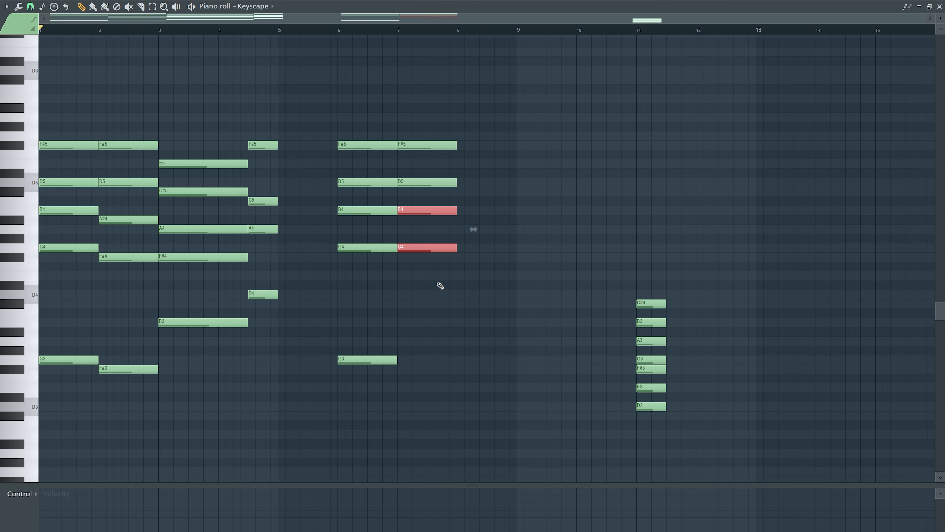
pyautogui.hotkey('shift', 'Down')
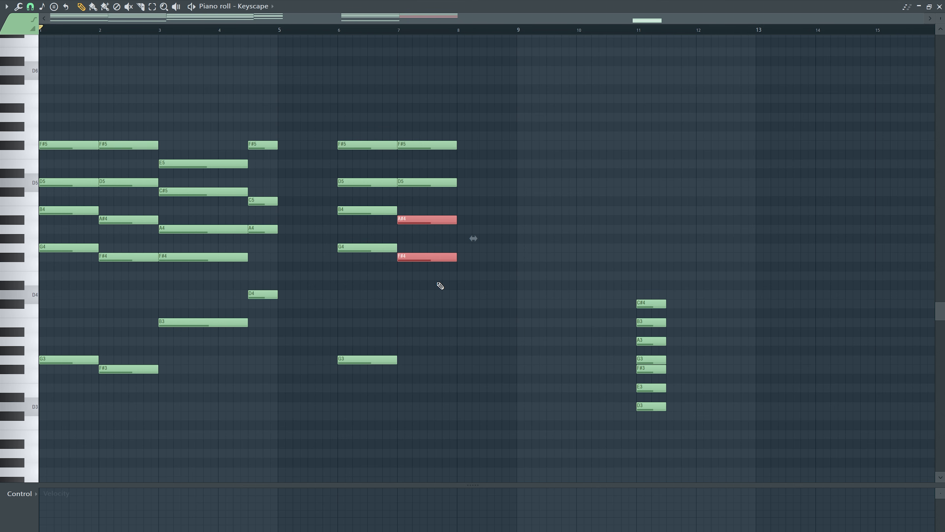
pyautogui.click(438, 285)
pyautogui.moveTo(437, 231); pyautogui.dragTo(438, 232)
pyautogui.moveTo(426, 278); pyautogui.dragTo(434, 134)
pyautogui.keyDown('ctrl'); pyautogui.click(463, 89); pyautogui.keyUp('ctrl')
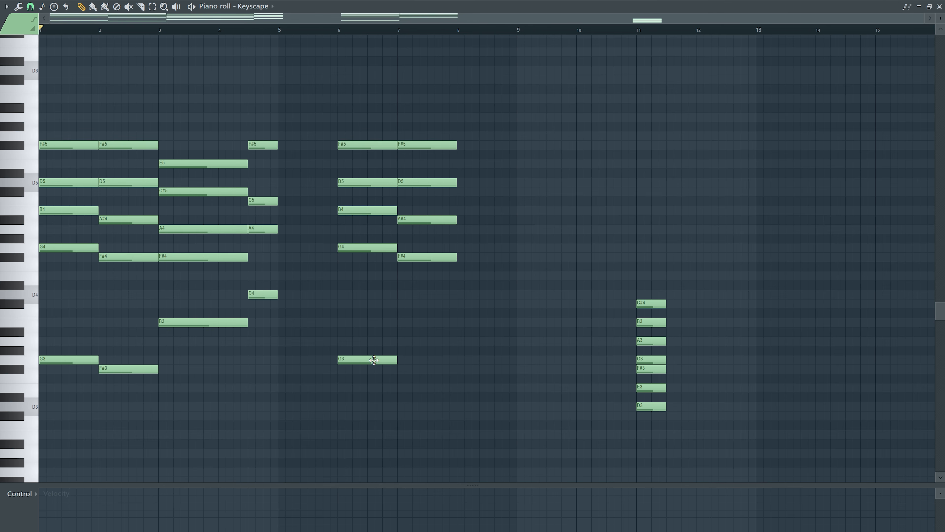
# Add a one-bar F#3 bass note beneath the bar 7 chord.
pyautogui.moveTo(410, 386); pyautogui.dragTo(449, 346)
pyautogui.moveTo(437, 199); pyautogui.dragTo(452, 234)
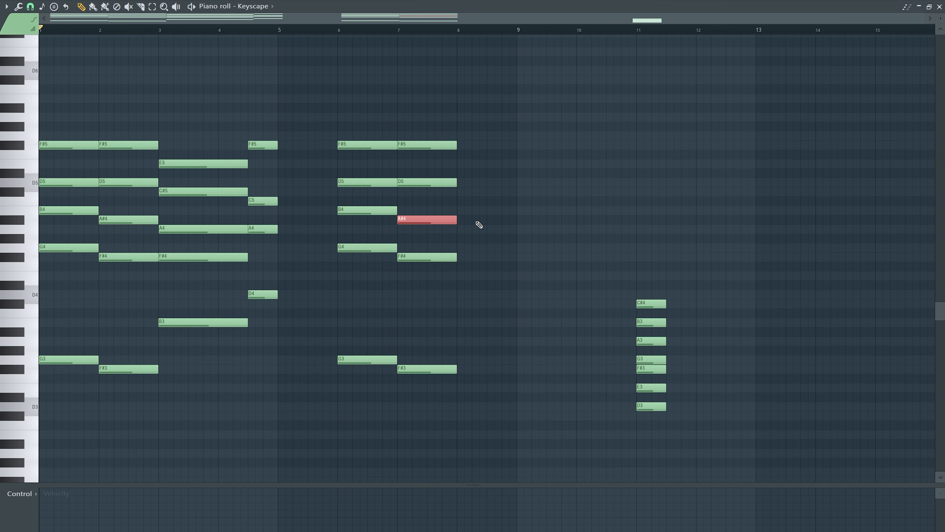
# Rebuild the third chord's upper notes at bar 8, one bar long each: F#4, A4, C#5 and E5.
pyautogui.scroll(-1, 479, 225)
pyautogui.moveTo(180, 94); pyautogui.dragTo(194, 248)
pyautogui.click(511, 238)
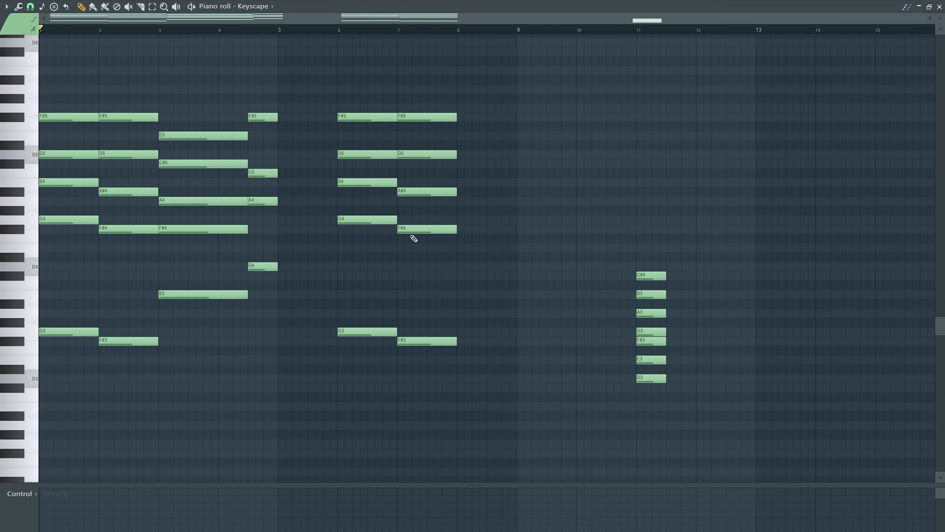
pyautogui.click(467, 228)
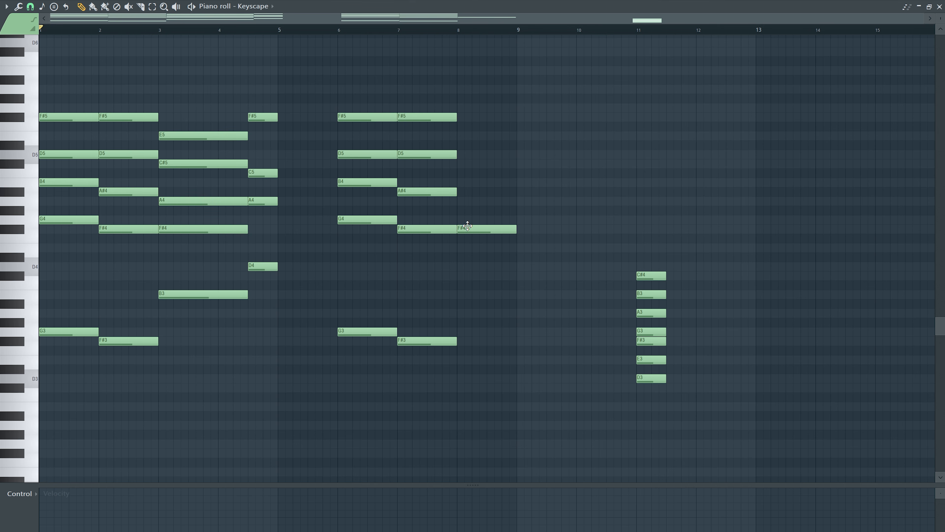
pyautogui.click(458, 202)
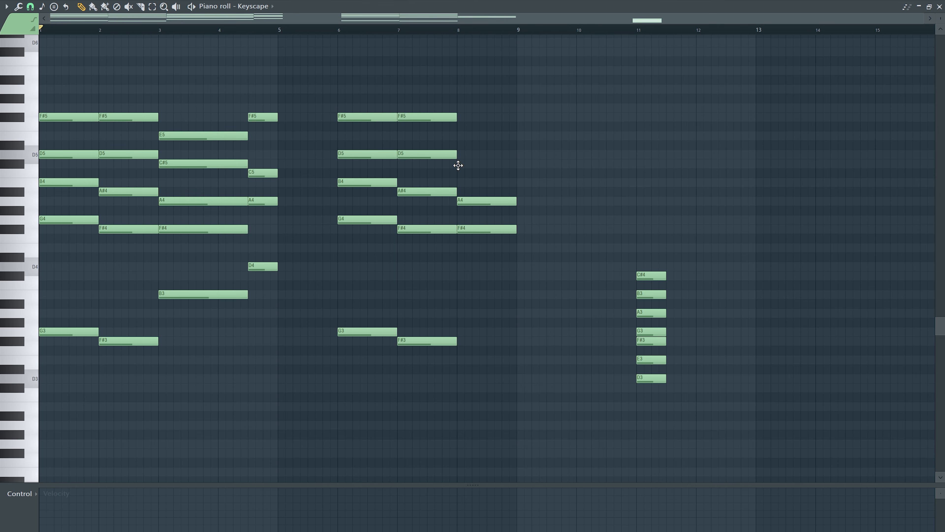
pyautogui.moveTo(473, 259); pyautogui.dragTo(553, 105)
pyautogui.keyDown('ctrl'); pyautogui.click(505, 273); pyautogui.keyUp('ctrl')
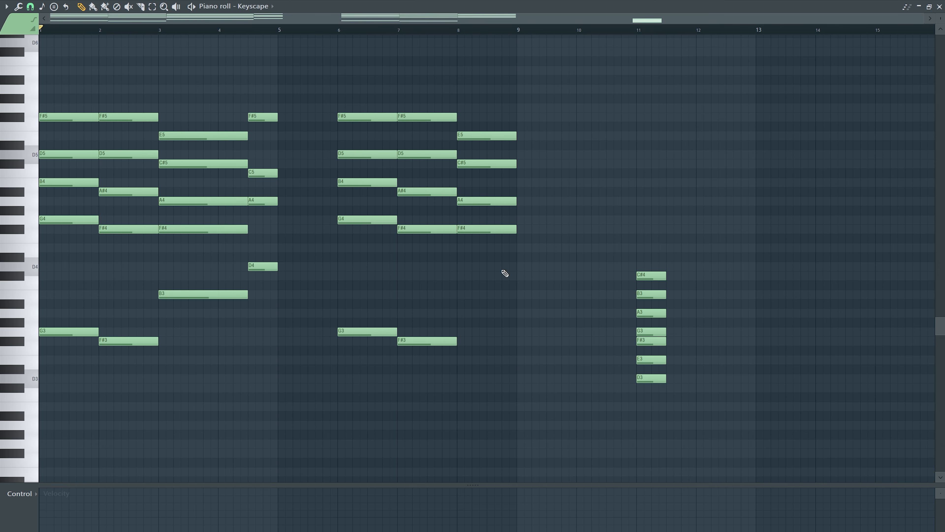
# Add a one-bar B3 bass note beneath the bar 8 chord.
pyautogui.keyDown('ctrl'); pyautogui.click(176, 297); pyautogui.keyUp('ctrl')
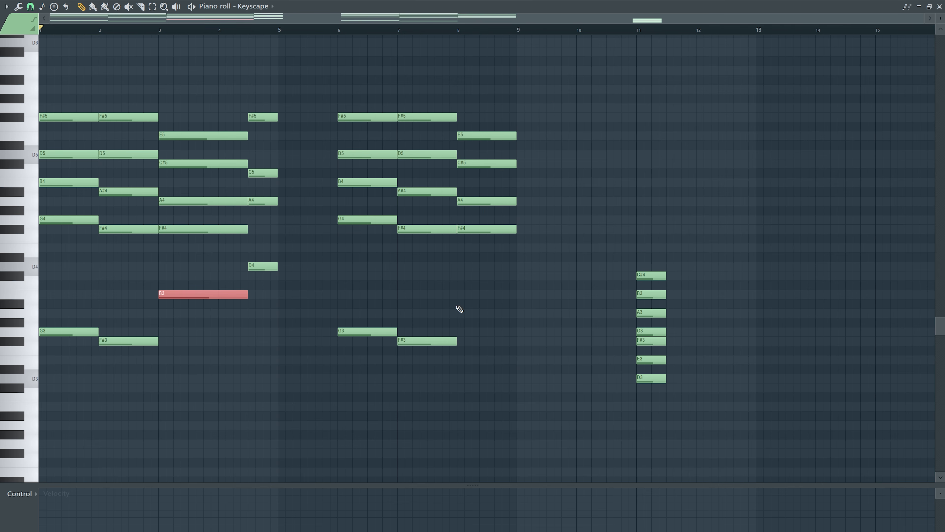
pyautogui.keyDown('ctrl'); pyautogui.click(467, 229); pyautogui.keyUp('ctrl')
pyautogui.rightClick(490, 275)
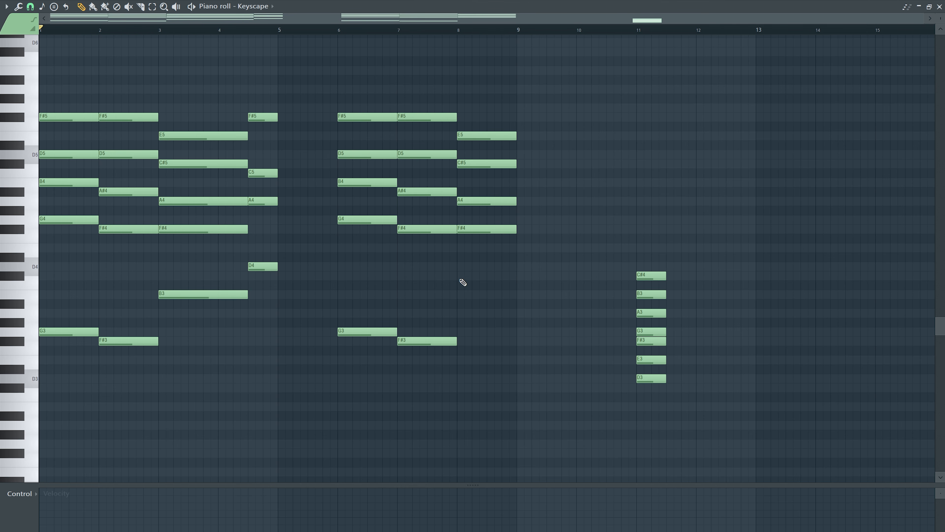
pyautogui.click(462, 297)
pyautogui.moveTo(481, 281); pyautogui.dragTo(482, 307)
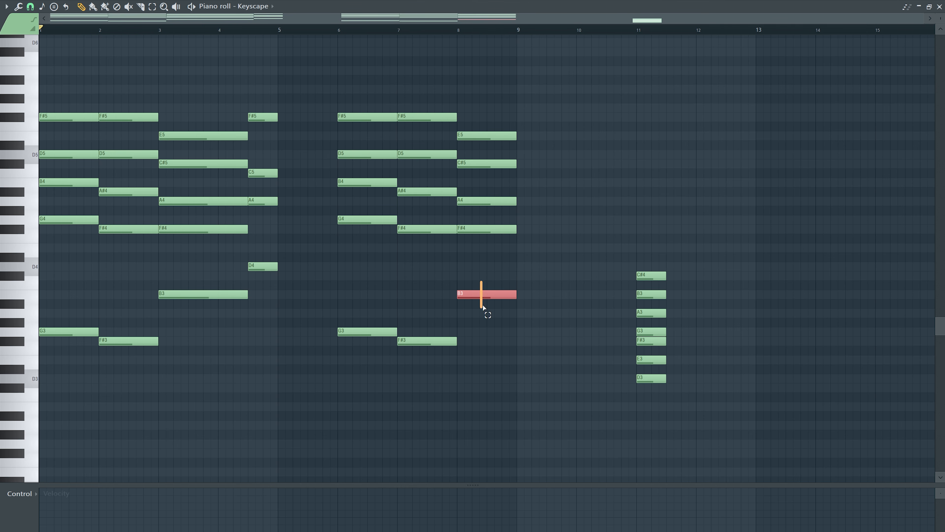
pyautogui.keyDown('ctrl'); pyautogui.click(463, 279); pyautogui.keyUp('ctrl')
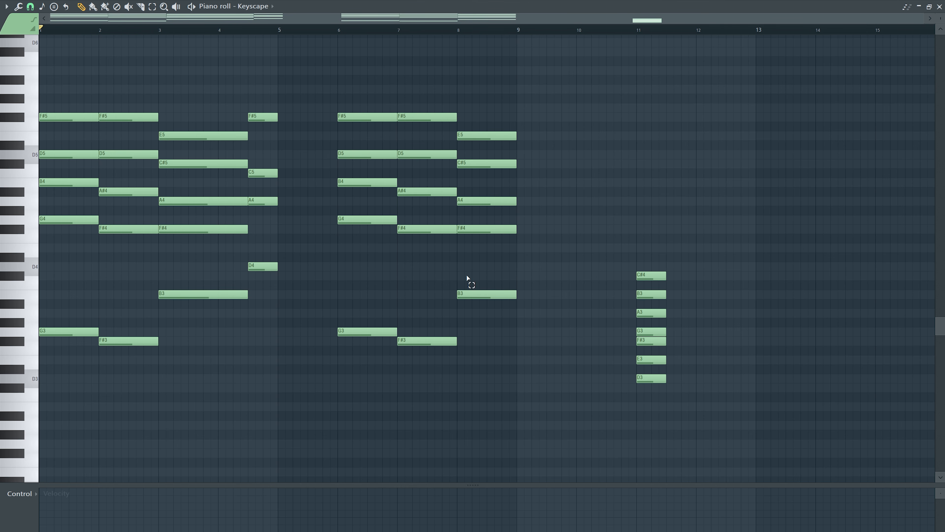
# Try a D4 note between the bass and the upper notes of the bar 8 chord and remove it.
pyautogui.click(460, 270)
pyautogui.moveTo(476, 325); pyautogui.dragTo(499, 97)
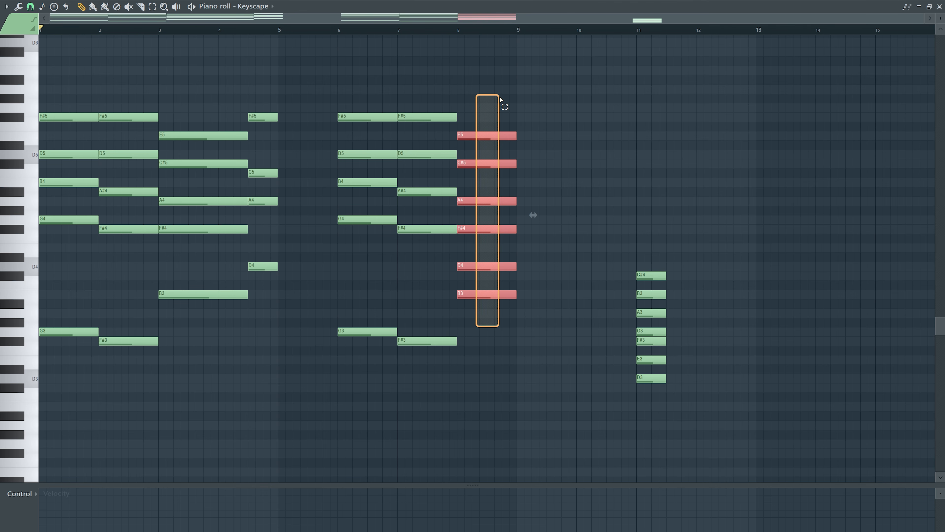
pyautogui.keyDown('ctrl'); pyautogui.click(565, 157); pyautogui.keyUp('ctrl')
pyautogui.moveTo(502, 263); pyautogui.dragTo(505, 198)
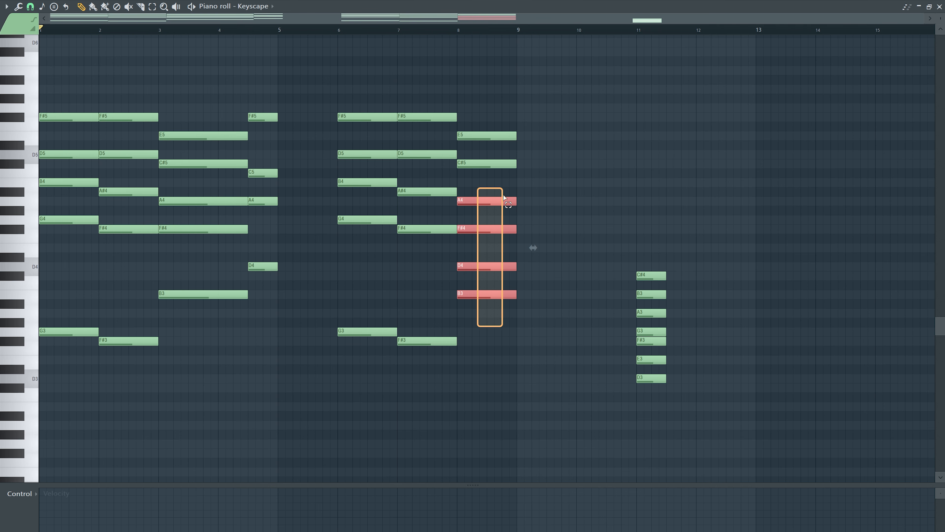
pyautogui.moveTo(503, 164); pyautogui.dragTo(504, 127)
pyautogui.keyDown('ctrl'); pyautogui.click(556, 191); pyautogui.keyUp('ctrl')
pyautogui.rightClick(498, 266)
# Delete the B3 bass note of the bar 8 chord and place it again at the same position.
pyautogui.rightClick(498, 294)
pyautogui.scroll(1, 499, 313)
pyautogui.moveTo(481, 290); pyautogui.dragTo(542, 122)
pyautogui.click(479, 320)
pyautogui.moveTo(479, 300); pyautogui.dragTo(493, 336)
pyautogui.rightClick(527, 372)
# Build a one-bar D major seventh chord at bar 9 from D4, F#4, A4 and C#5.
pyautogui.moveTo(255, 122); pyautogui.dragTo(288, 325)
pyautogui.rightClick(582, 280)
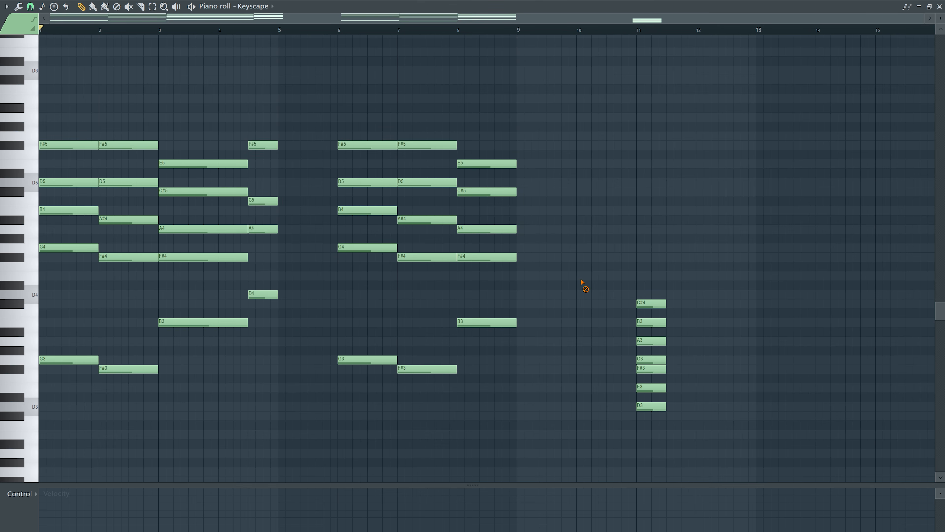
pyautogui.click(520, 295)
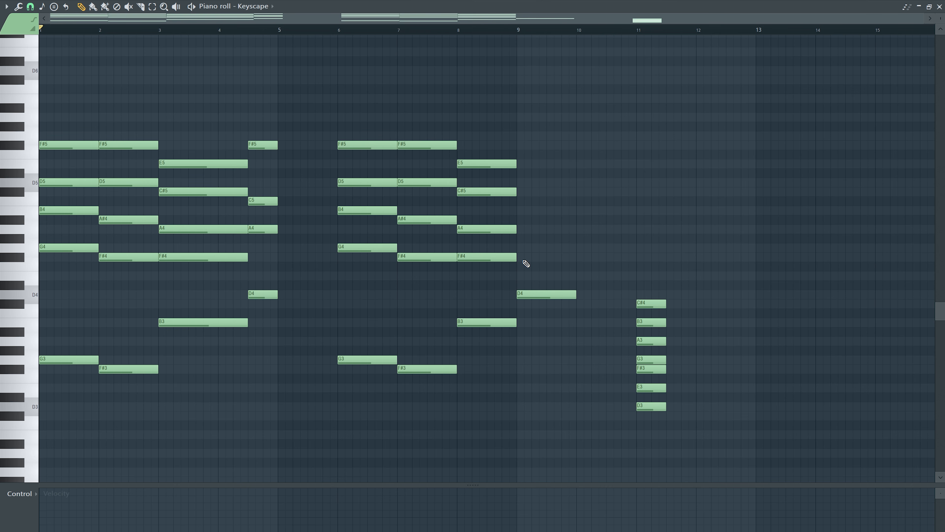
pyautogui.click(520, 229)
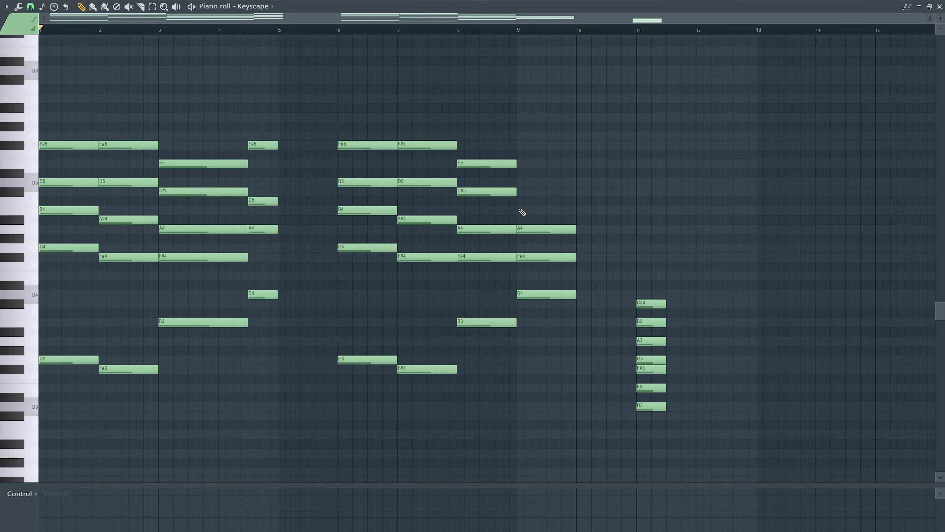
pyautogui.click(523, 193)
pyautogui.moveTo(532, 150); pyautogui.dragTo(565, 329)
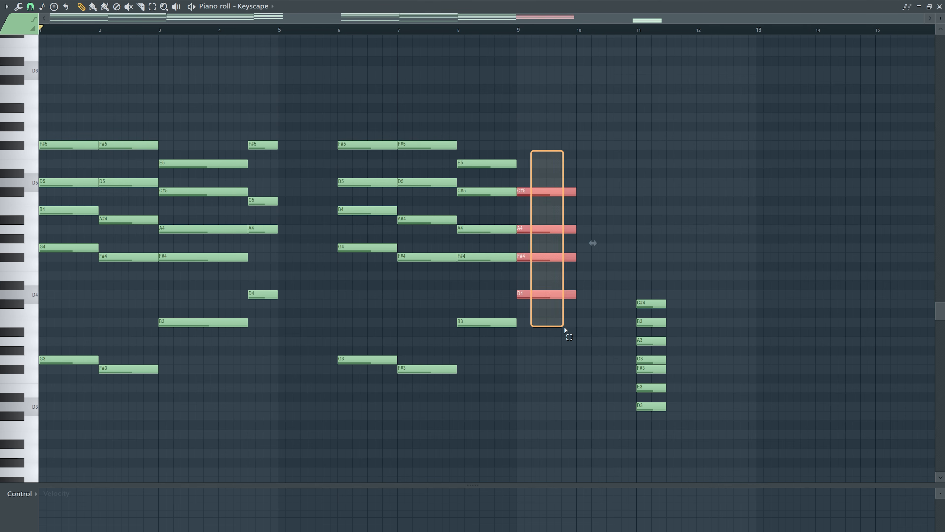
pyautogui.rightClick(579, 361)
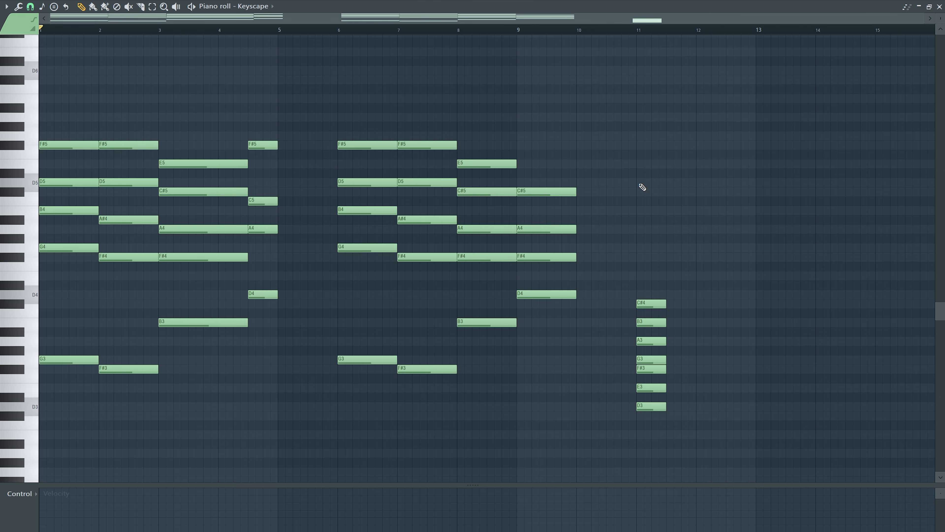
# Raise the F#4 note of the bar 9 chord one octave to F#5.
pyautogui.moveTo(525, 243); pyautogui.dragTo(554, 272)
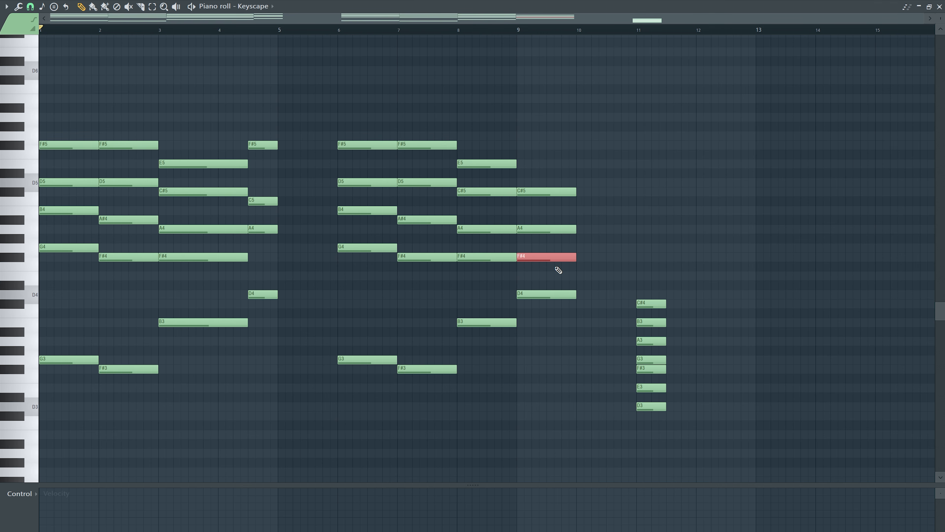
pyautogui.hotkey('ctrl', 'Up')
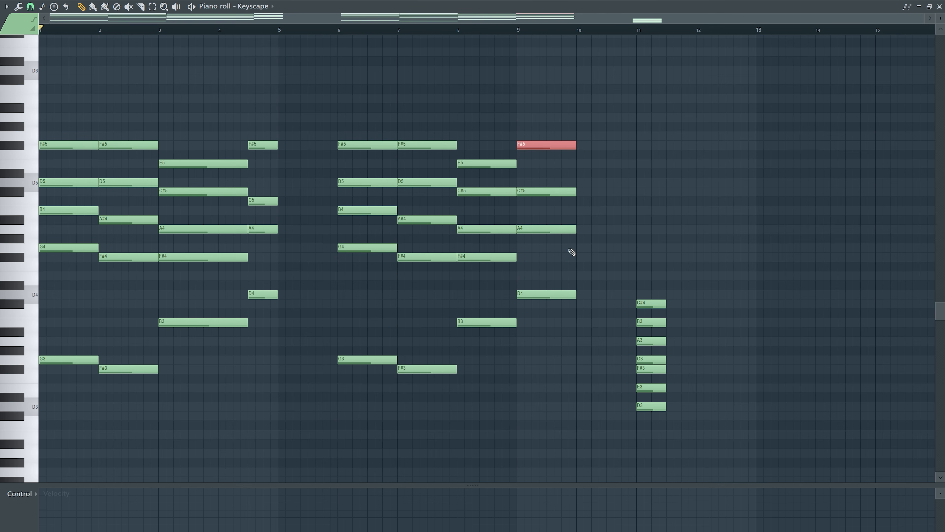
pyautogui.rightClick(690, 183)
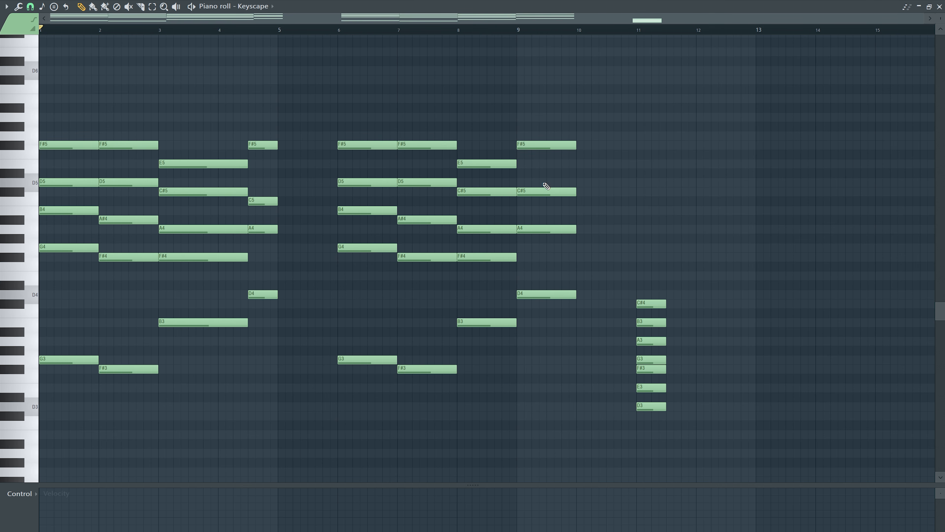
# Lower the C#5 note of the bar 9 chord one semitone to C5.
pyautogui.moveTo(540, 179); pyautogui.dragTo(550, 204)
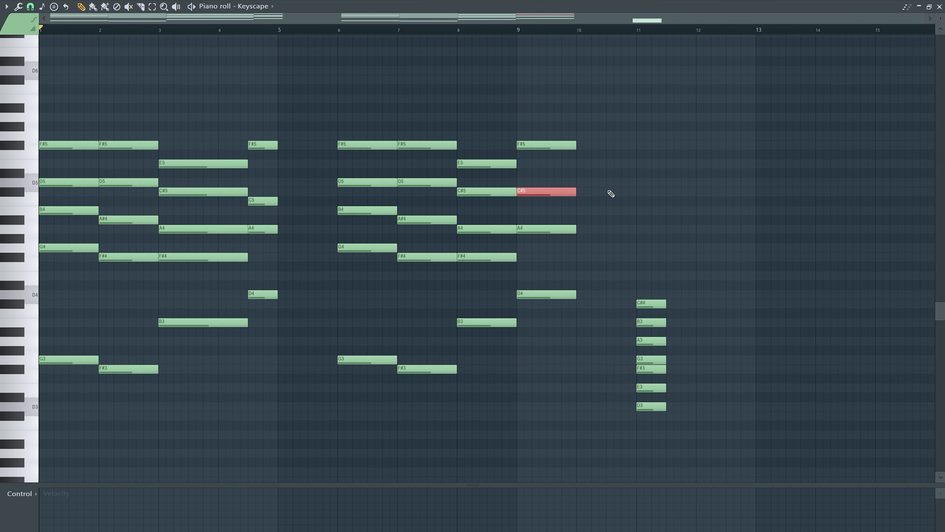
pyautogui.press('Down')
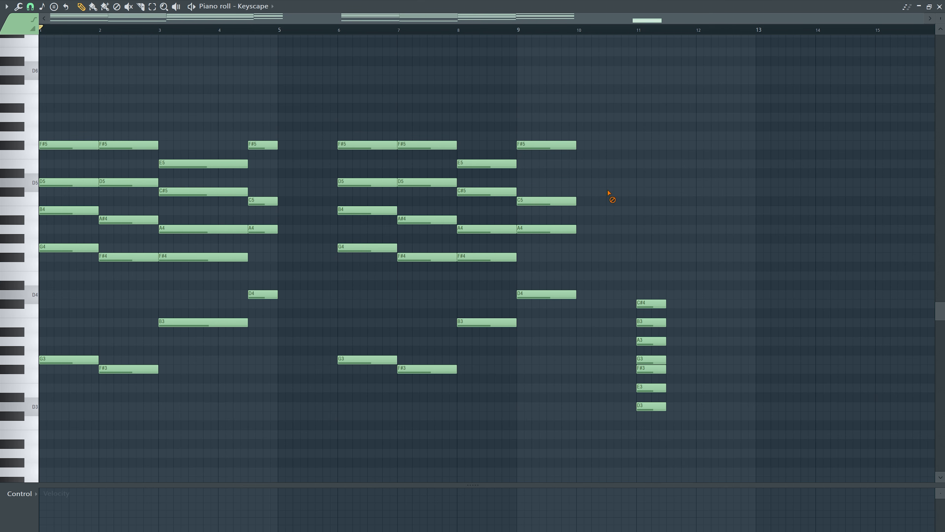
pyautogui.moveTo(544, 188); pyautogui.dragTo(562, 208)
pyautogui.click(533, 203)
pyautogui.press('p')
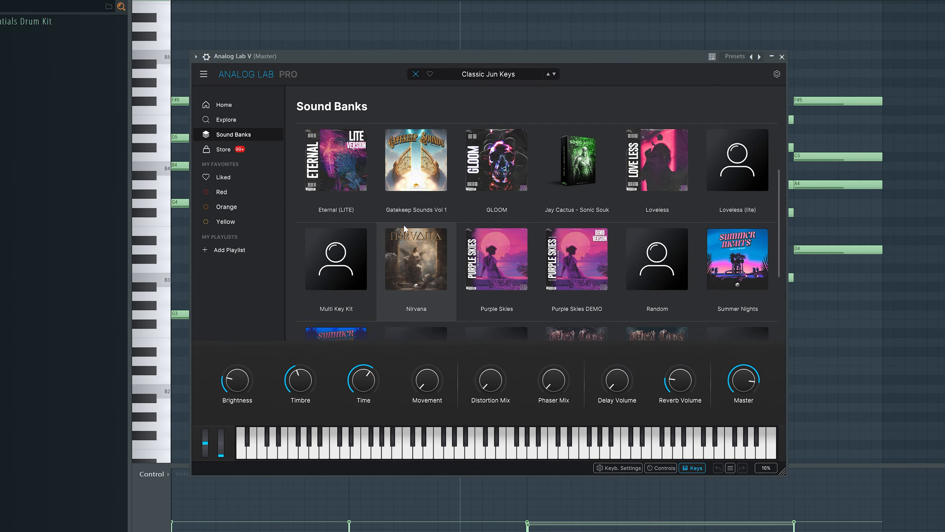
# Load the Lead - Dreamy preset from the Purple Skies sound bank in Analog Lab V.
pyautogui.click(498, 238)
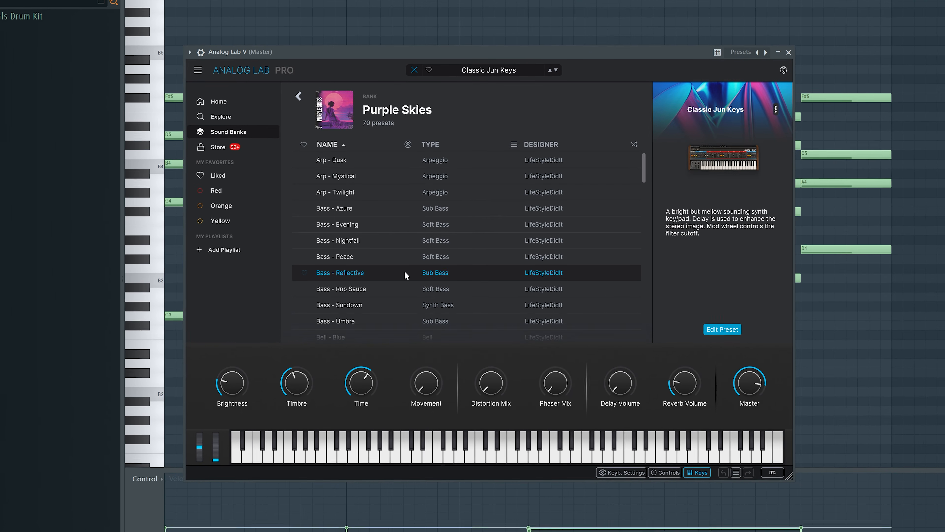
pyautogui.scroll(-3, 403, 272)
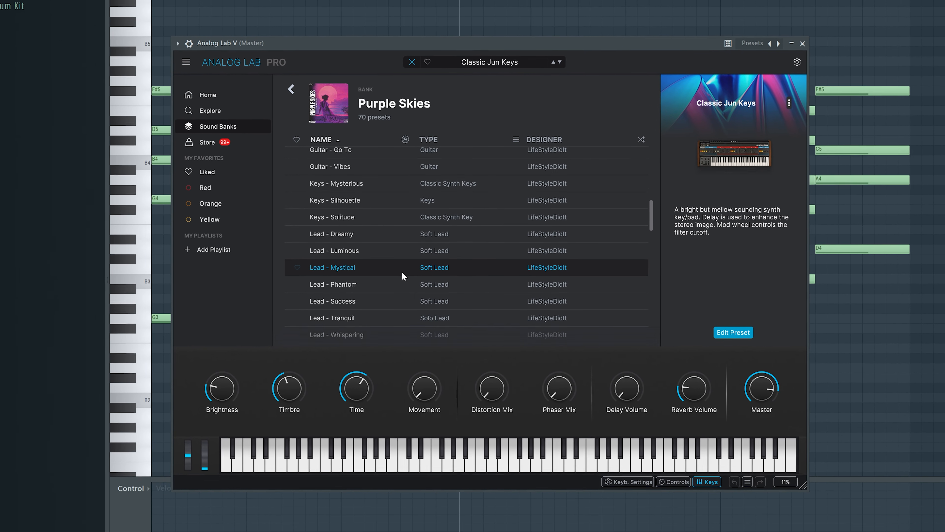
pyautogui.scroll(1, 400, 272)
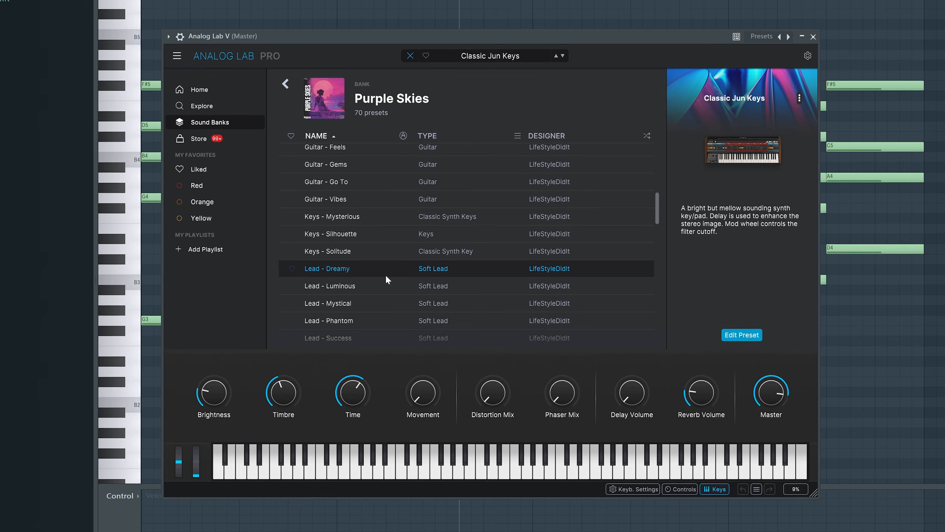
pyautogui.click(378, 266)
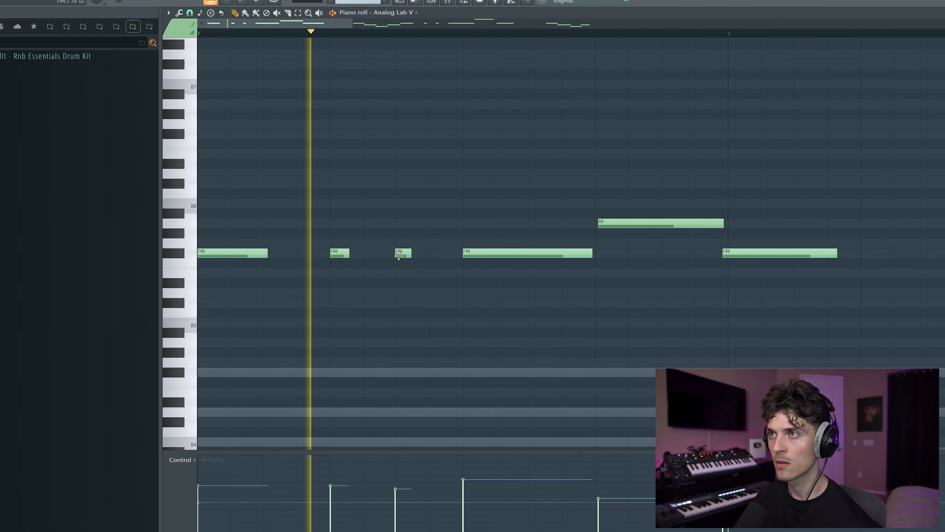
pyautogui.scroll(2, 434, 38)
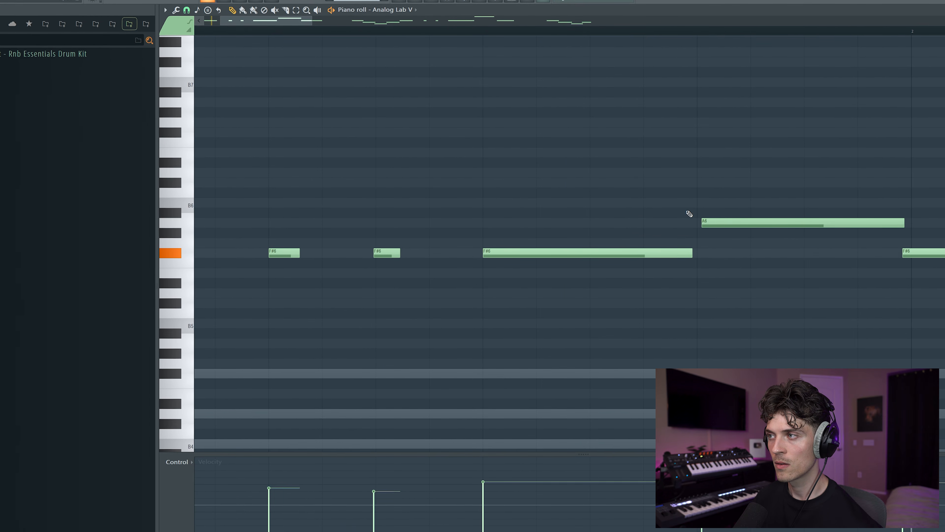
pyautogui.scroll(-3, 390, 29)
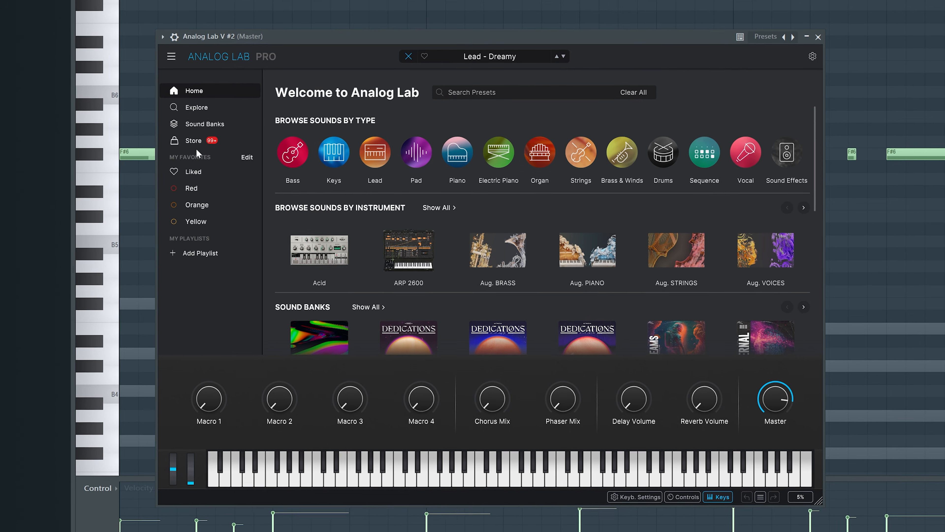
# Load the Pad - Lavender preset from the Purple Skies sound bank in the second Analog Lab V instance.
pyautogui.click(200, 121)
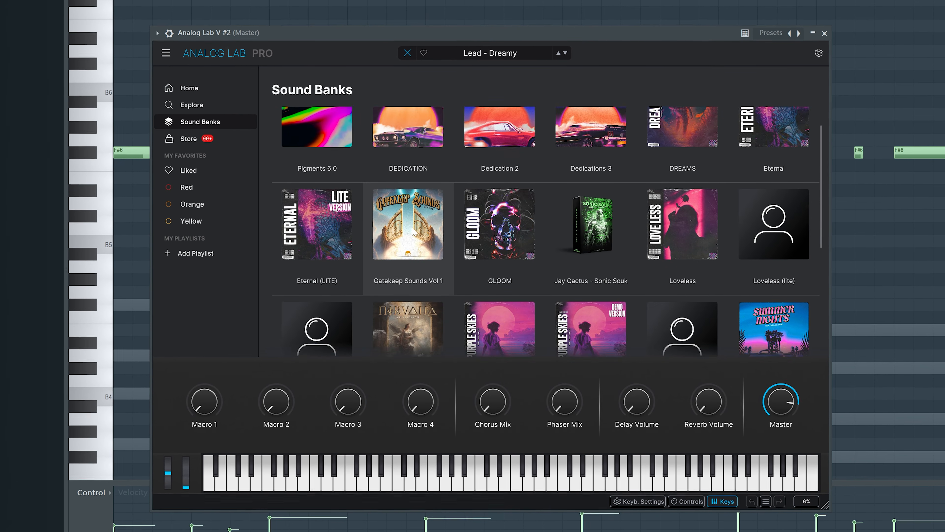
pyautogui.scroll(-5, 446, 229)
pyautogui.click(509, 217)
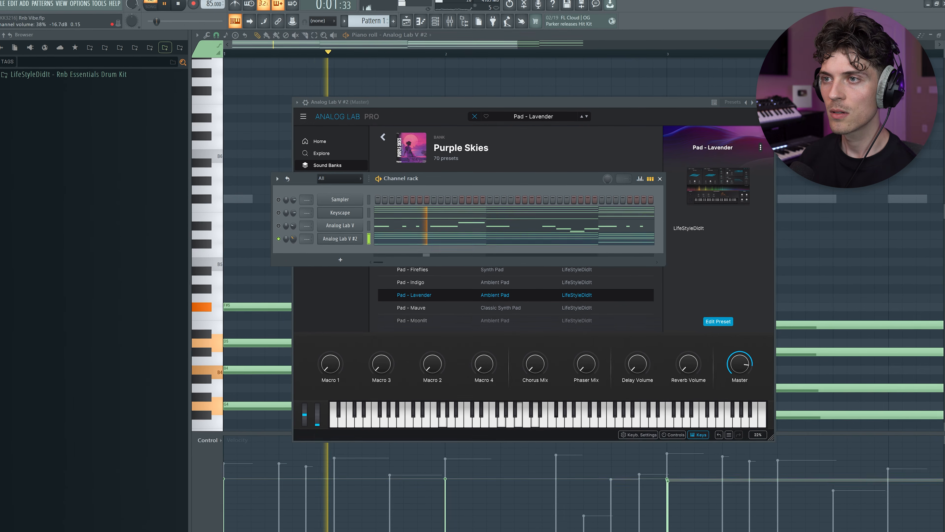
# Route Analog Lab V #2 to mixer insert 3 and add ValhallaVintageVerb to the insert's first effect slot.
pyautogui.moveTo(306, 239); pyautogui.dragTo(306, 230)
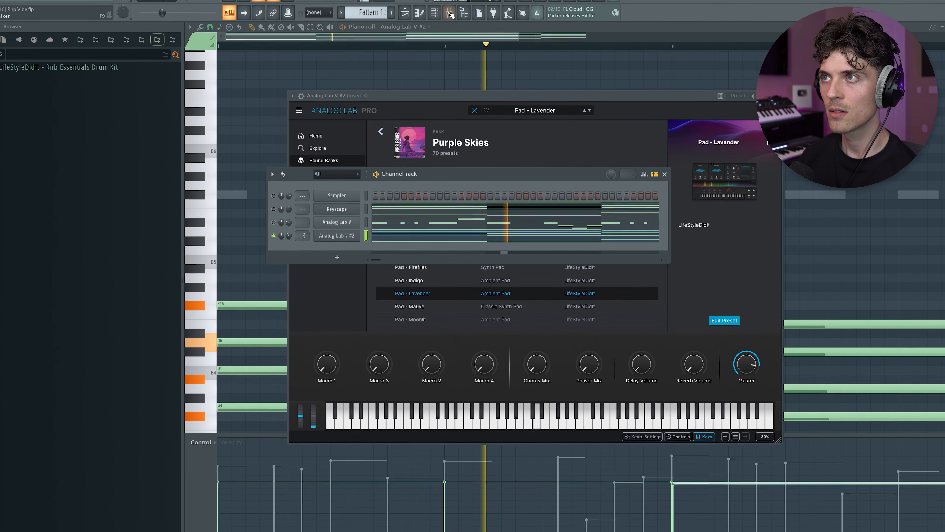
pyautogui.click(450, 14)
pyautogui.click(332, 87)
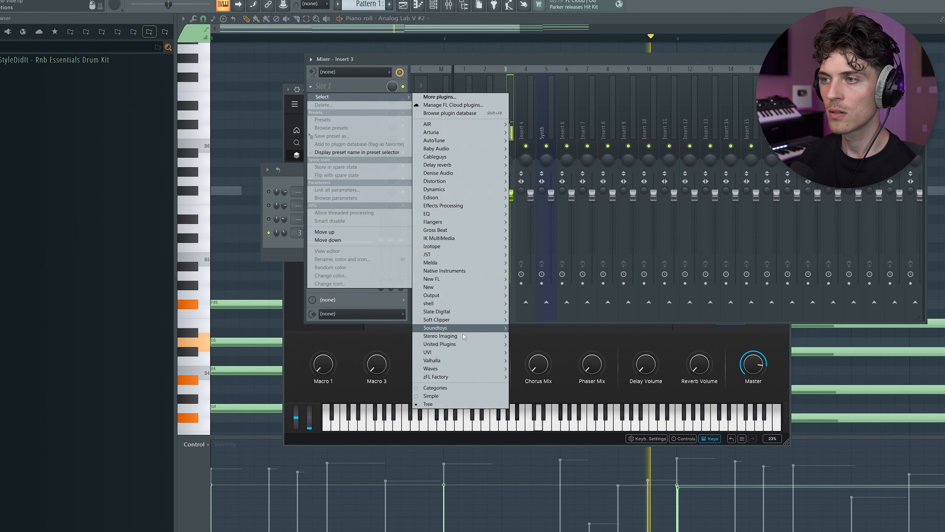
pyautogui.moveTo(455, 360)
pyautogui.click(532, 360)
# Set the Insert 3 reverb's mix to 51.7 % and its low cut to 390 Hz.
pyautogui.moveTo(204, 118); pyautogui.dragTo(204, 138)
pyautogui.moveTo(581, 167); pyautogui.dragTo(586, 141)
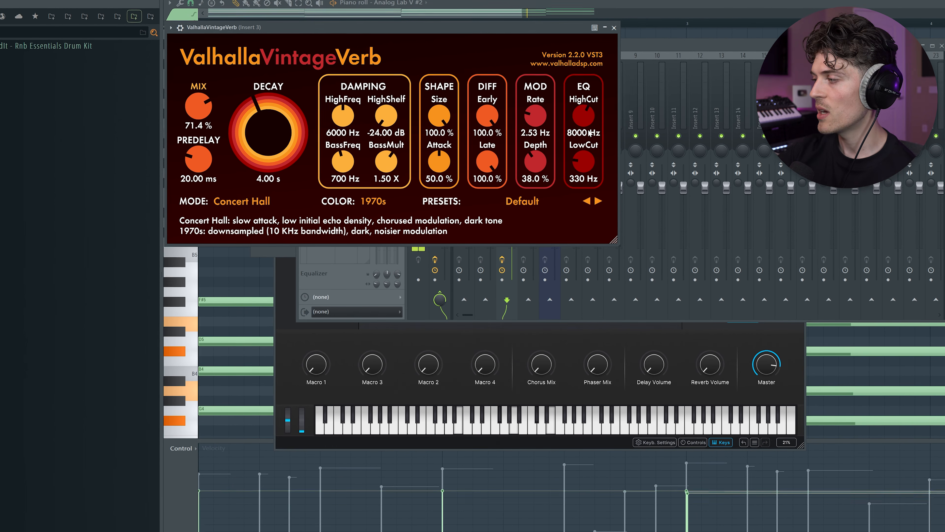
pyautogui.moveTo(200, 105); pyautogui.dragTo(201, 120)
pyautogui.moveTo(591, 159); pyautogui.dragTo(591, 154)
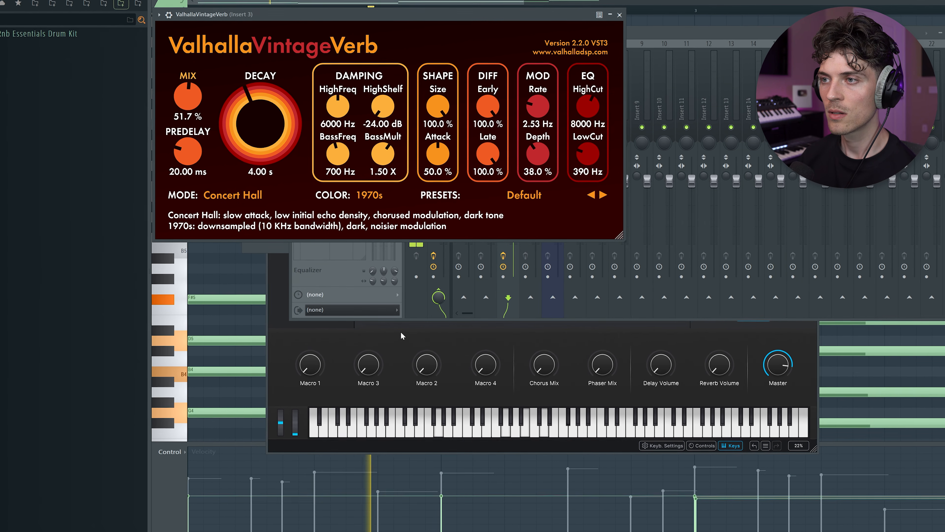
# Close the windows covering the pad's piano roll and select all of its notes.
pyautogui.click(403, 331)
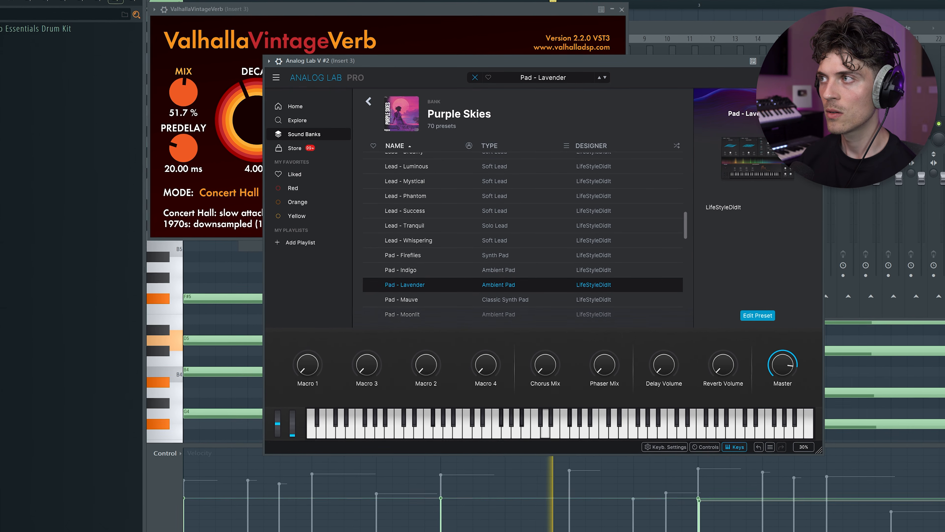
pyautogui.click(763, 28)
pyautogui.click(670, 12)
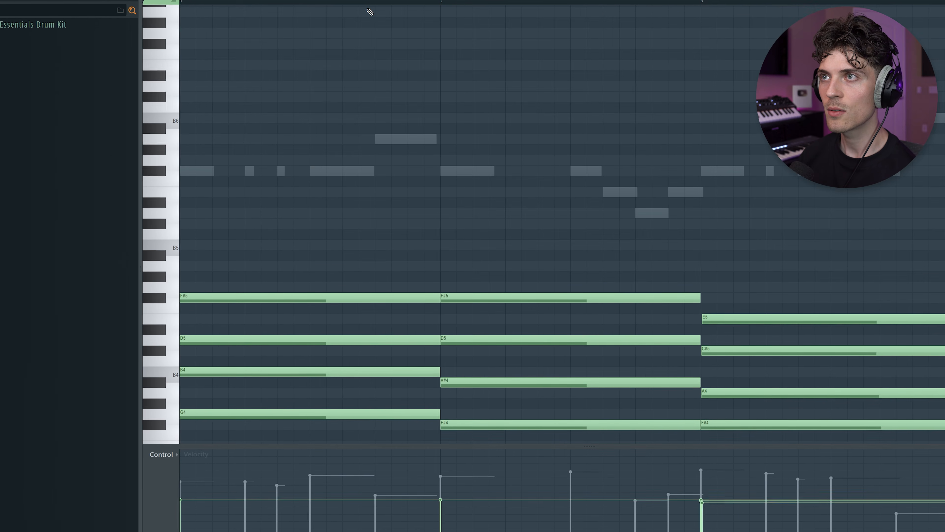
pyautogui.scroll(-3, 360, 7)
pyautogui.scroll(-3, 353, 39)
pyautogui.hotkey('ctrl', 'a')
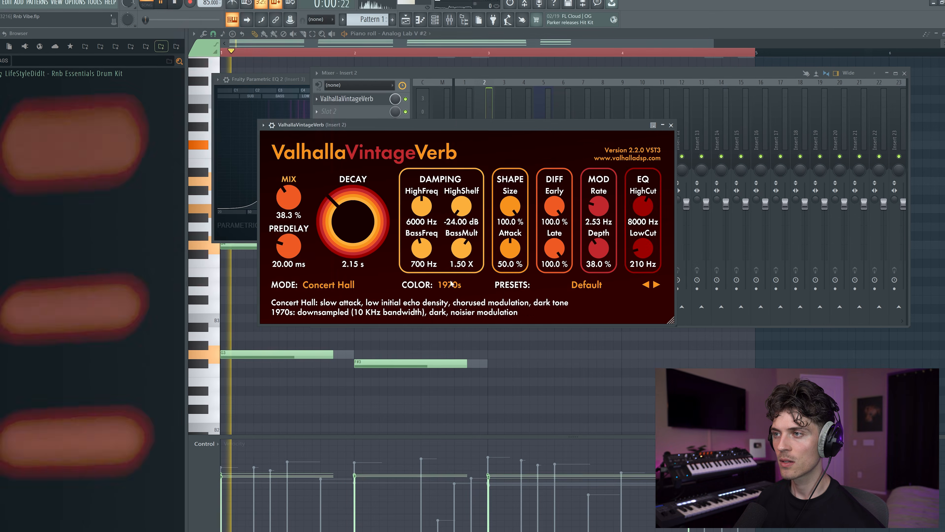
# Set the Insert 2 ValhallaVintageVerb to the 1980s color with a 39.7 % mix and 250 Hz low cut, and close it.
pyautogui.click(449, 285)
pyautogui.click(451, 302)
pyautogui.moveTo(464, 126); pyautogui.dragTo(469, 126)
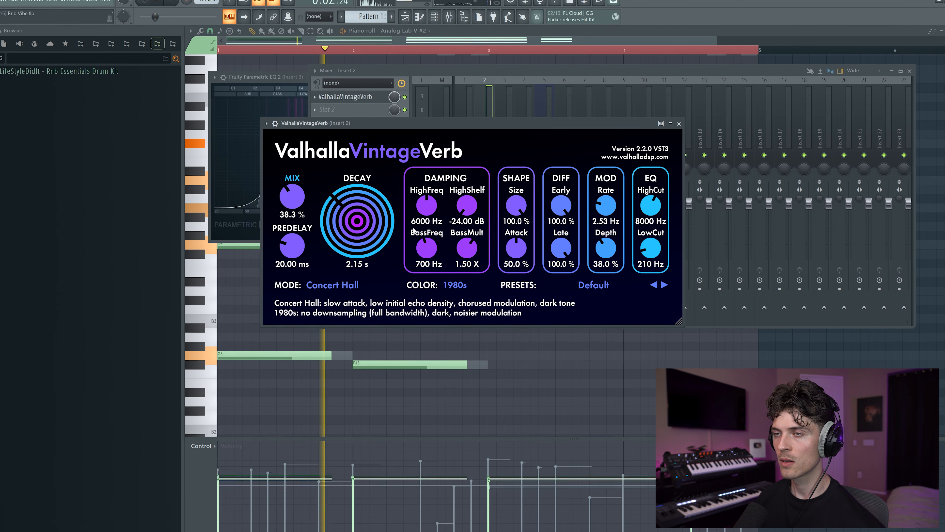
pyautogui.moveTo(289, 190); pyautogui.dragTo(291, 189)
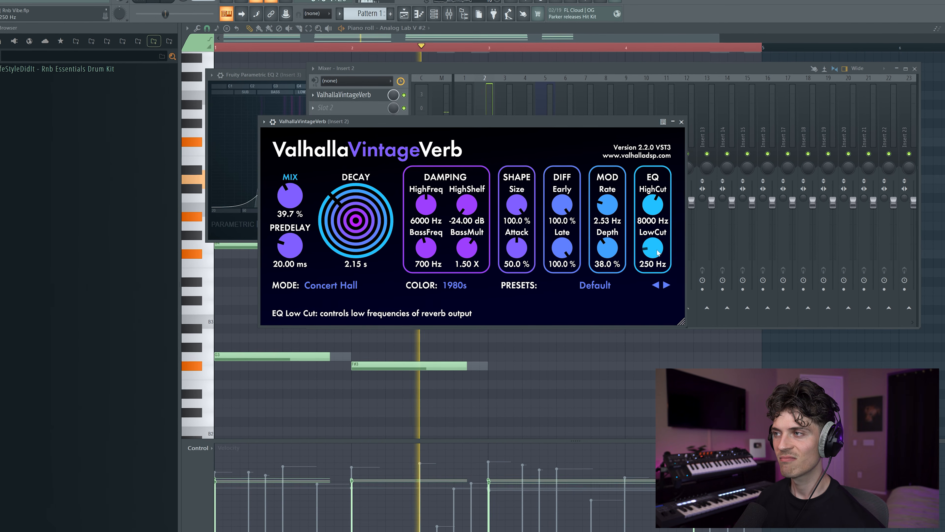
pyautogui.click(680, 122)
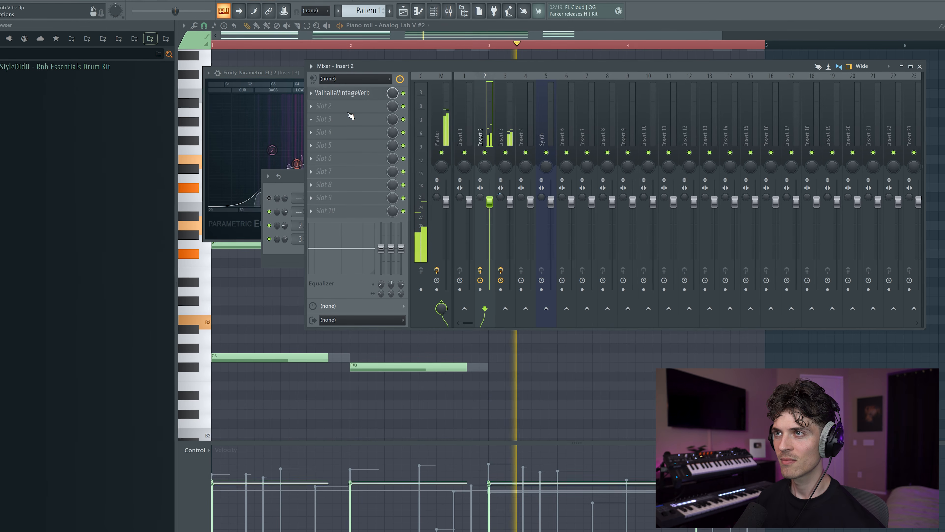
# Reopen the Insert 2 reverb, set its mix to 31.9 % and low cut to 270 Hz, and close it.
pyautogui.click(342, 93)
pyautogui.moveTo(286, 193); pyautogui.dragTo(281, 212)
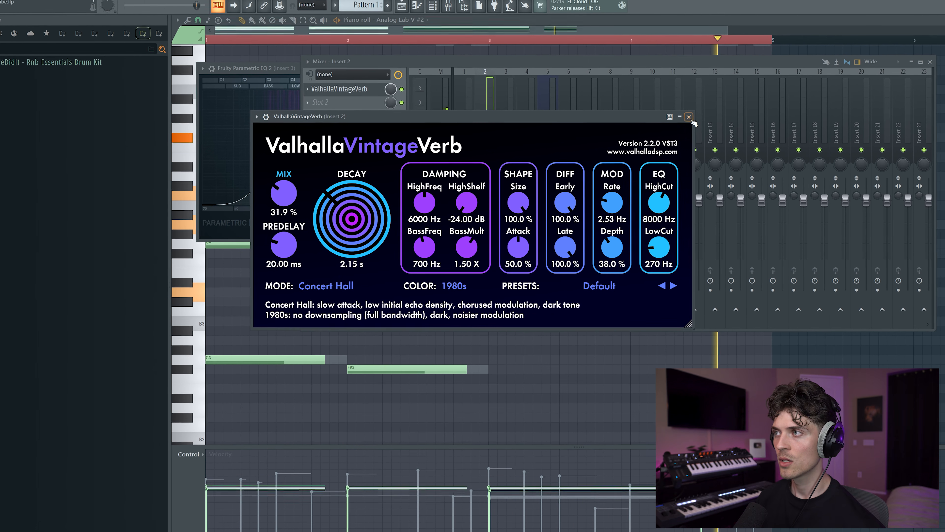
pyautogui.click(689, 117)
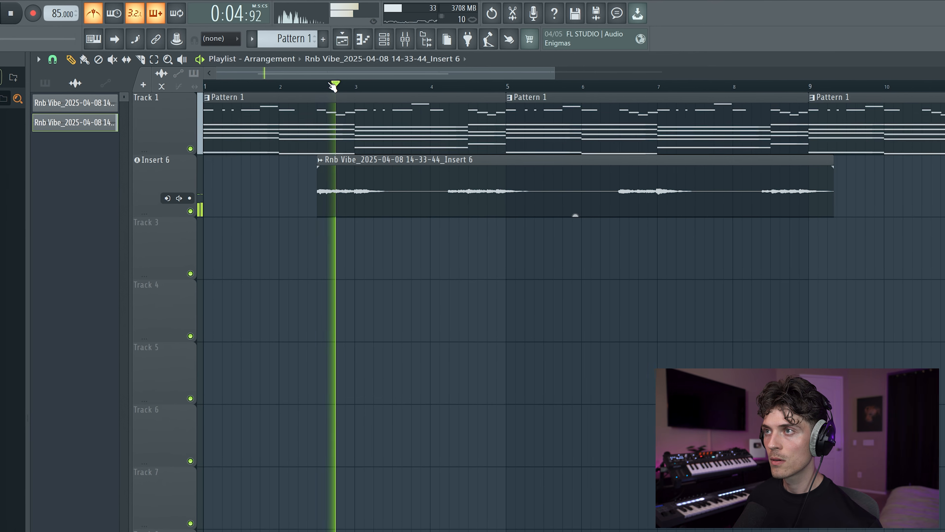
# Slice the recorded Insert 6 audio clip at bar 4 in the playlist and check the cut in playback.
pyautogui.scroll(3, 332, 87)
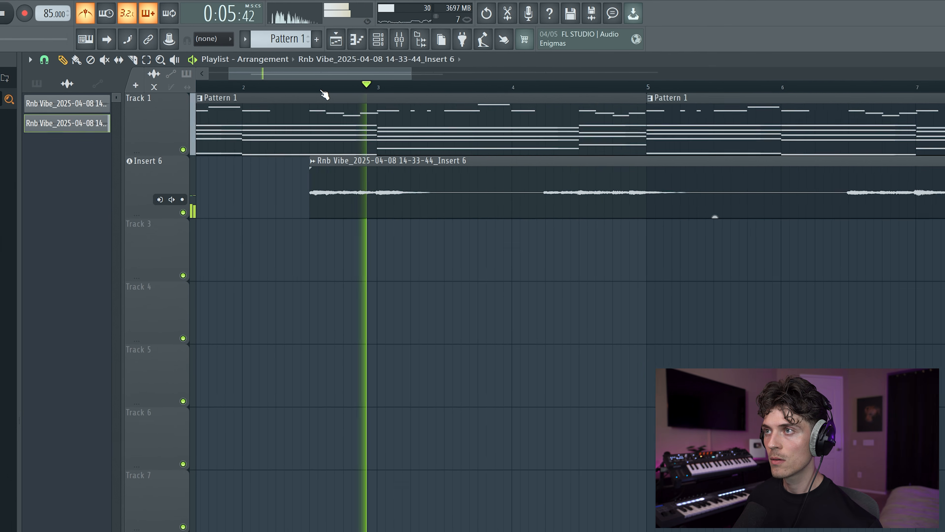
pyautogui.press('c')
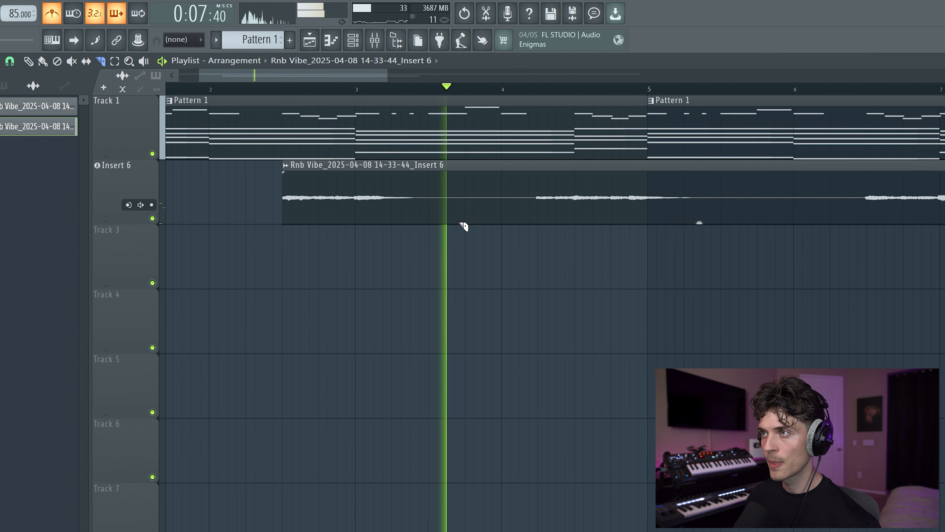
pyautogui.click(485, 227)
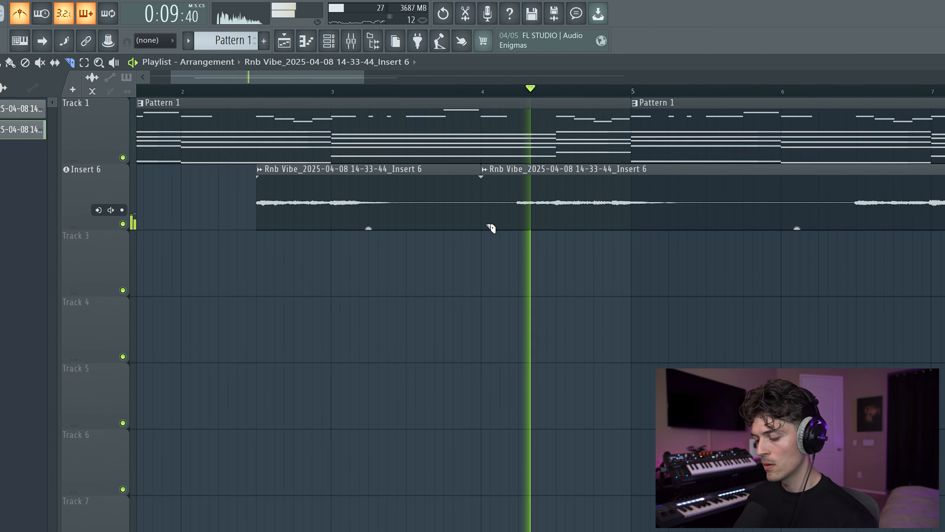
pyautogui.moveTo(469, 206)
pyautogui.mouseDown()
pyautogui.moveTo(494, 209)
pyautogui.moveTo(457, 208)
pyautogui.mouseUp()
pyautogui.press('space')
pyautogui.press('space')
pyautogui.scroll(3, 498, 96)
pyautogui.click(401, 96)
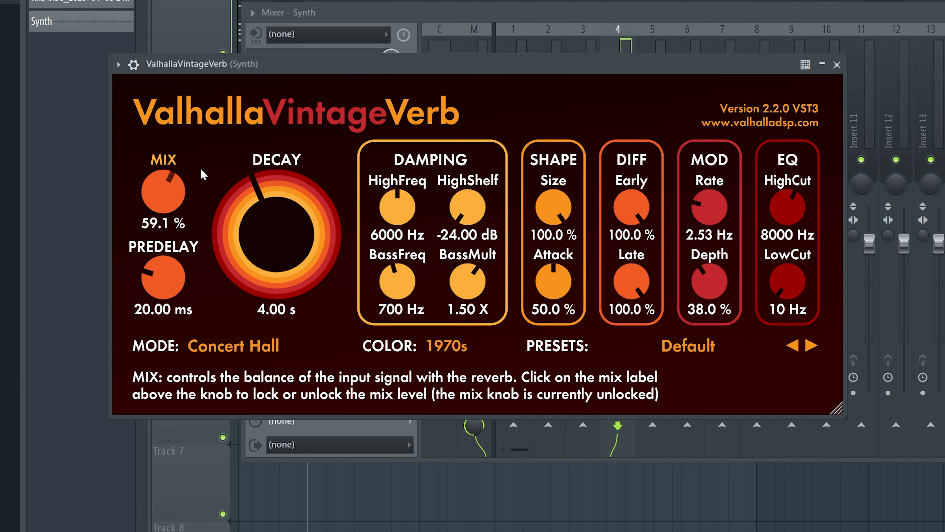
# Review the H-Delay Stereo settings on the Synth mixer track and close the plugin.
pyautogui.click(360, 20)
pyautogui.click(286, 104)
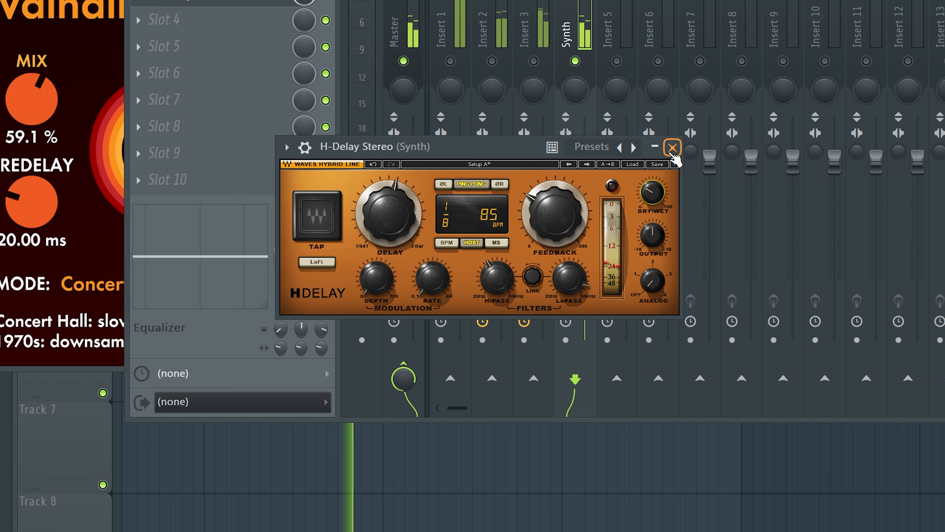
pyautogui.click(672, 148)
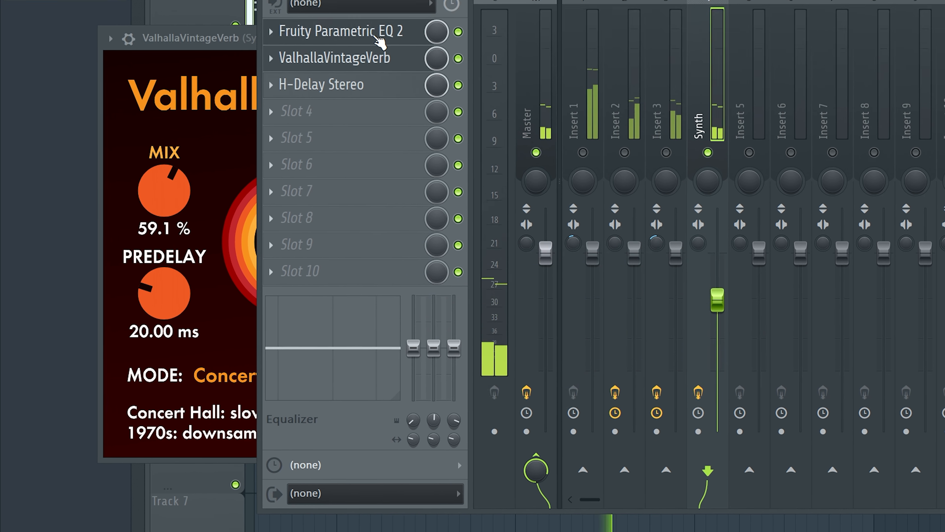
# Raise the band 7 high-cut frequency to just below 5 kHz in the Synth track's Fruity Parametric EQ 2.
pyautogui.click(377, 36)
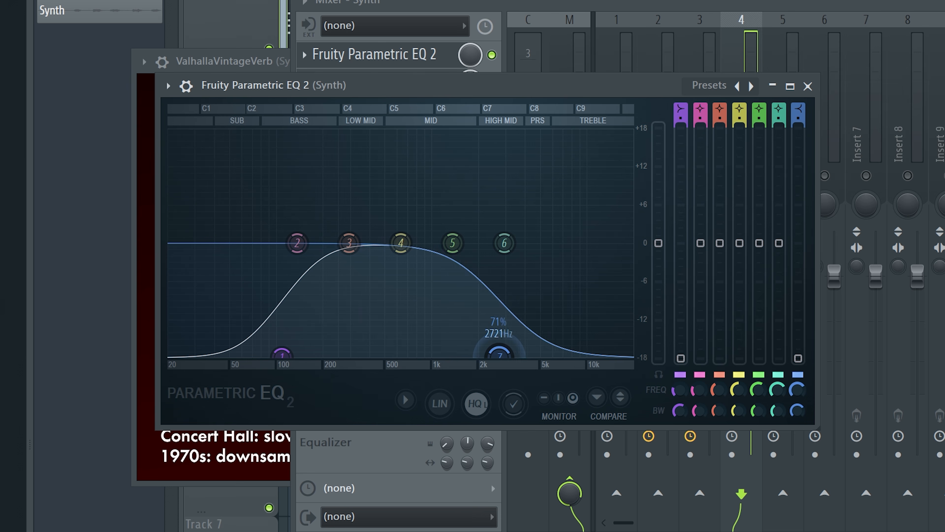
pyautogui.moveTo(498, 354); pyautogui.dragTo(539, 354)
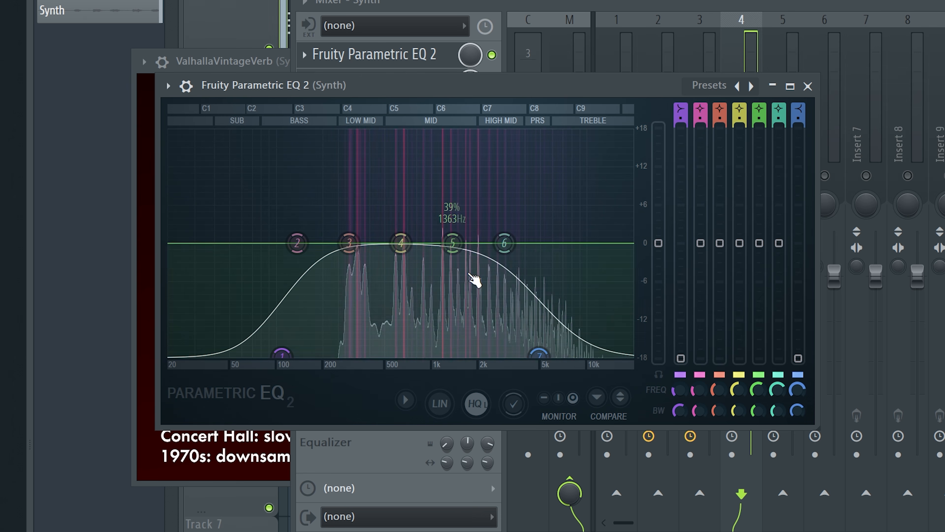
pyautogui.click(560, 5)
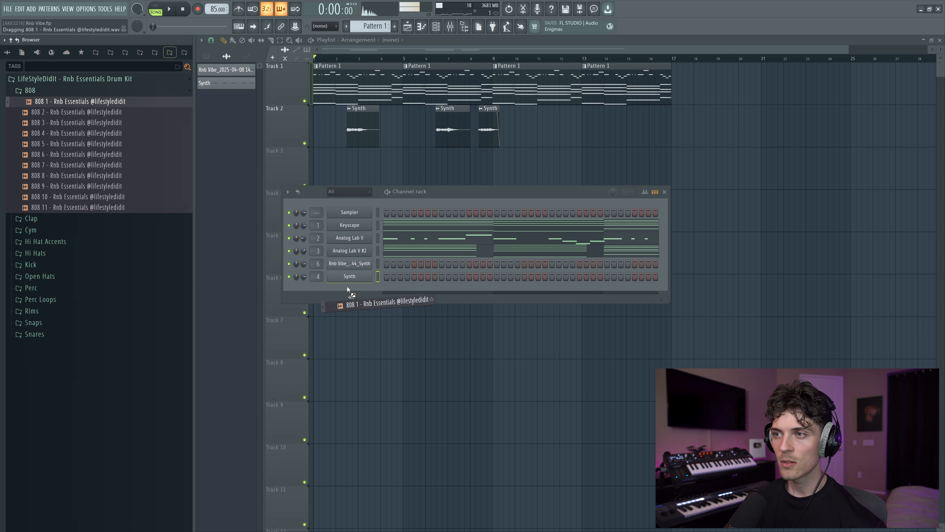
# Load the 808 1 - Rnb Essentials sample into the channel rack and open its piano roll.
pyautogui.moveTo(347, 289); pyautogui.dragTo(355, 293)
pyautogui.rightClick(357, 294)
pyautogui.click(384, 347)
pyautogui.rightClick(354, 289)
pyautogui.rightClick(356, 291)
pyautogui.click(386, 289)
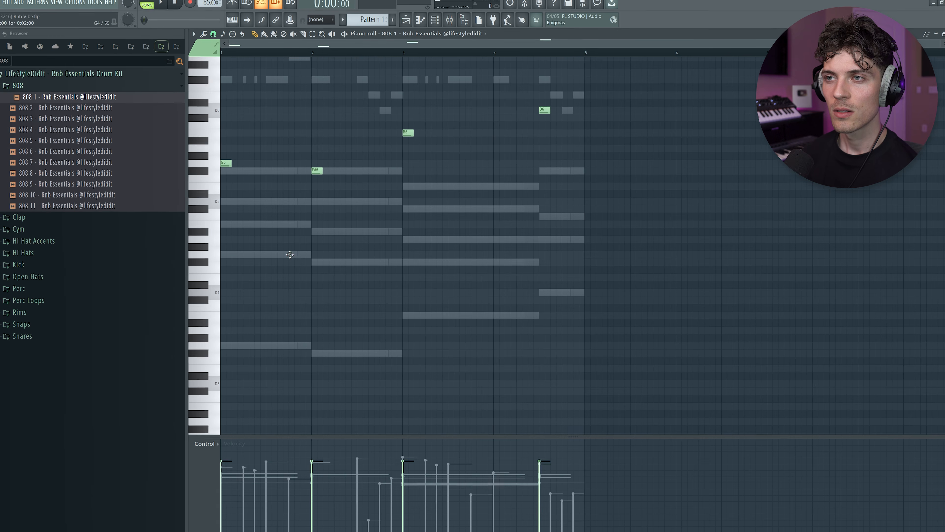
# Place a short E5 passing note at the end of bar 1 in the 808 line and extend the first note up to it.
pyautogui.click(290, 255)
pyautogui.click(293, 224)
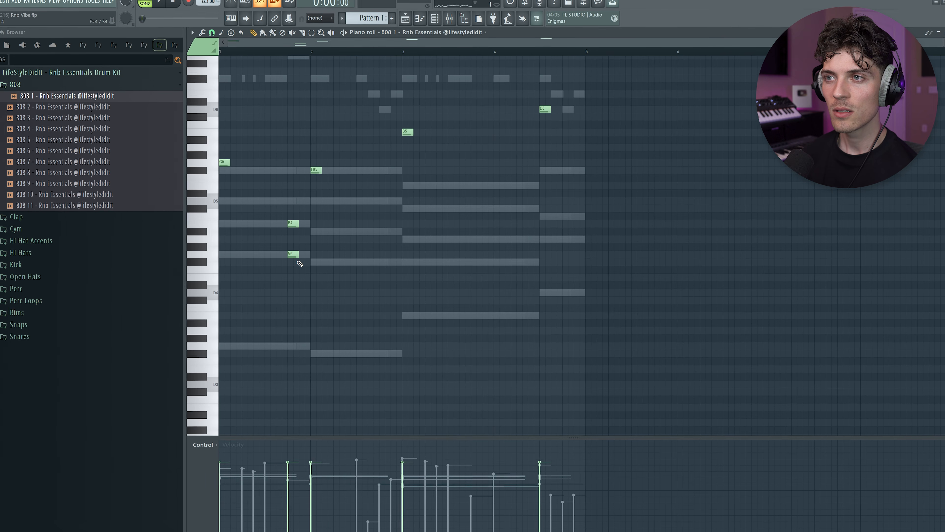
pyautogui.rightClick(293, 255)
pyautogui.click(293, 200)
pyautogui.rightClick(294, 223)
pyautogui.moveTo(279, 190); pyautogui.dragTo(302, 223)
pyautogui.hotkey('ctrl', 'Up')
pyautogui.press('space')
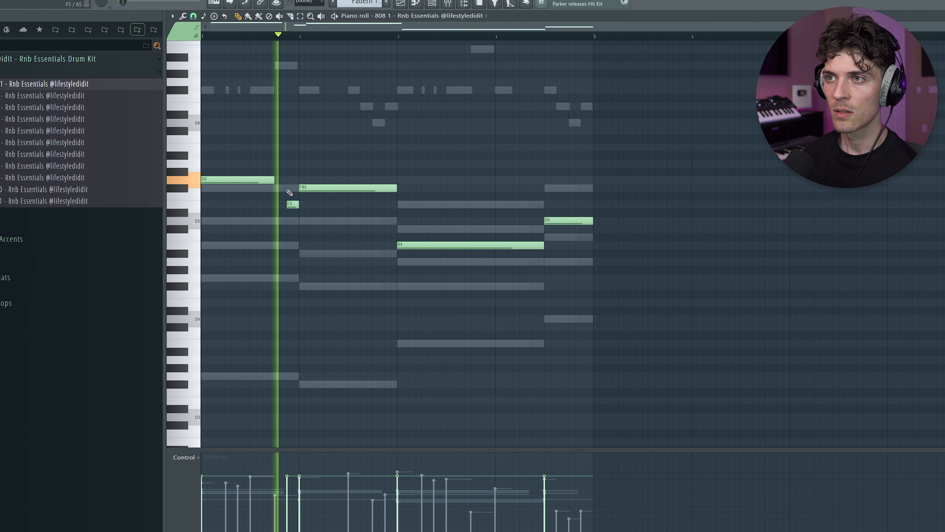
pyautogui.moveTo(274, 182); pyautogui.dragTo(285, 182)
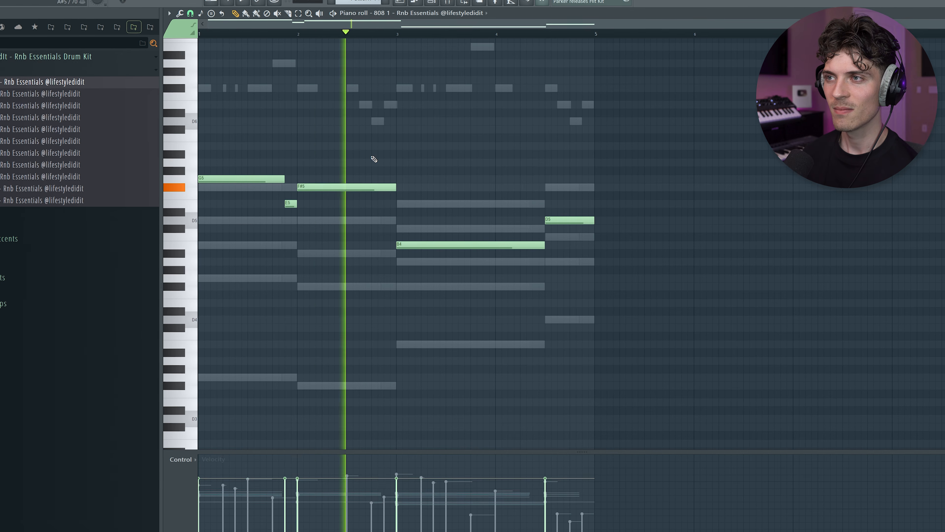
# Show the mixer and open the Synth track's Fruity Parametric EQ 2.
pyautogui.press('F9')
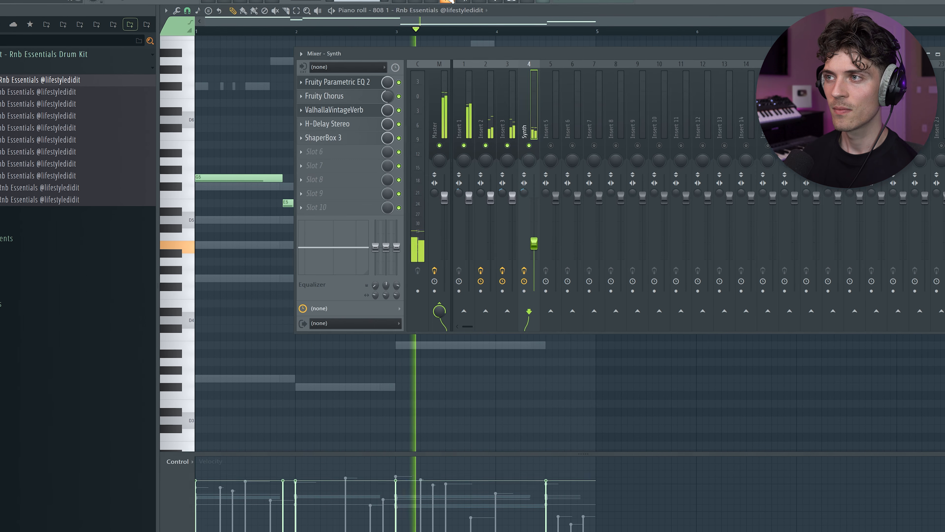
pyautogui.click(355, 82)
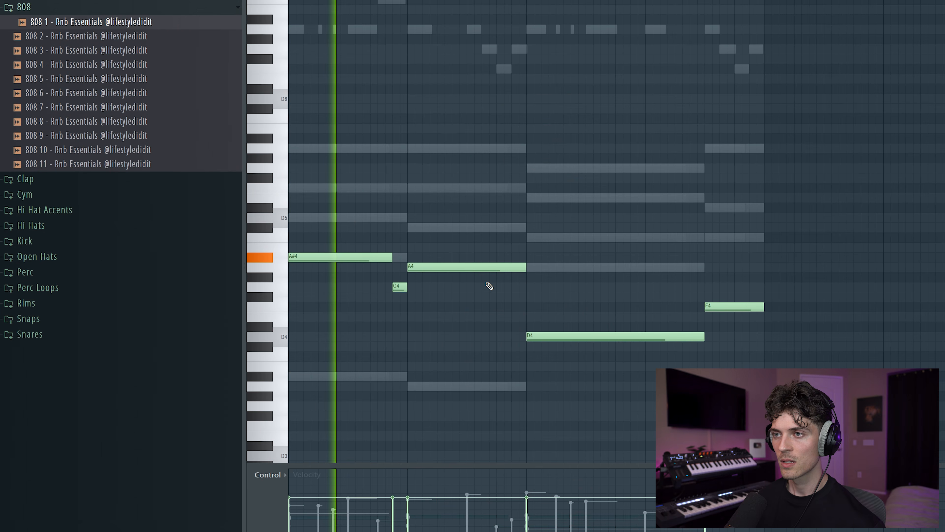
# Transpose the 808's D4 and F4 notes in bars 3 and 4 and the short G4 note up one octave.
pyautogui.scroll(-1, 491, 287)
pyautogui.moveTo(563, 343); pyautogui.dragTo(784, 264)
pyautogui.hotkey('ctrl', 'Up')
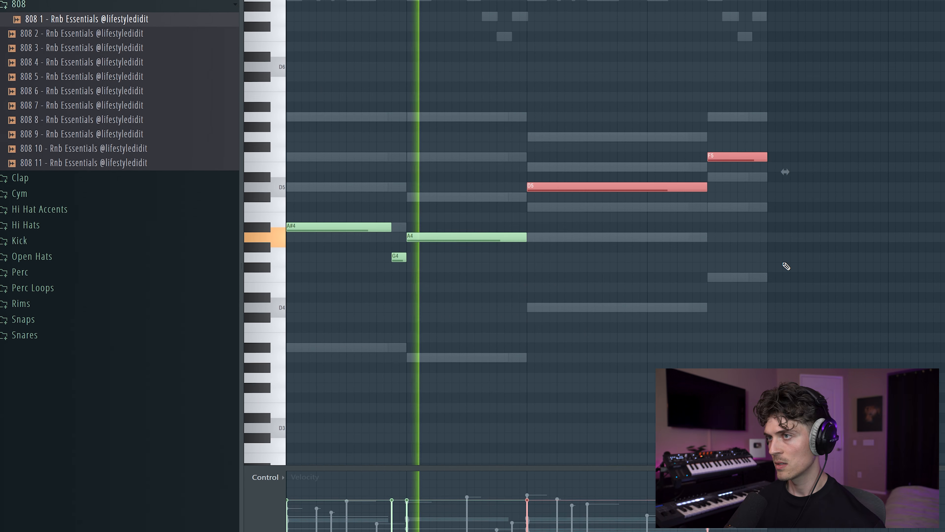
pyautogui.keyDown('ctrl'); pyautogui.click(683, 266); pyautogui.keyUp('ctrl')
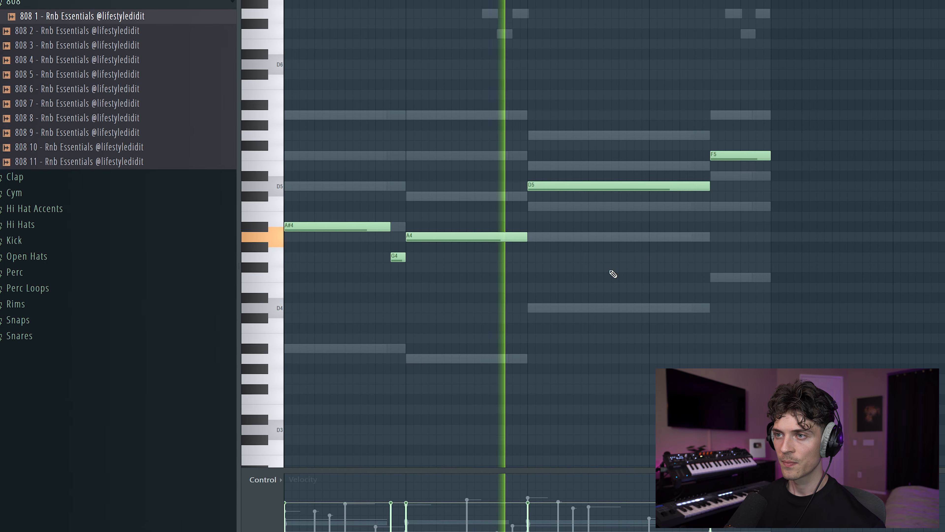
pyautogui.keyDown('ctrl'); pyautogui.click(398, 256); pyautogui.keyUp('ctrl')
pyautogui.hotkey('ctrl', 'Up')
pyautogui.keyDown('ctrl'); pyautogui.click(559, 83); pyautogui.keyUp('ctrl')
# Review the Analog Lab lead melody's notes in the piano roll and stop playback.
pyautogui.press('F6')
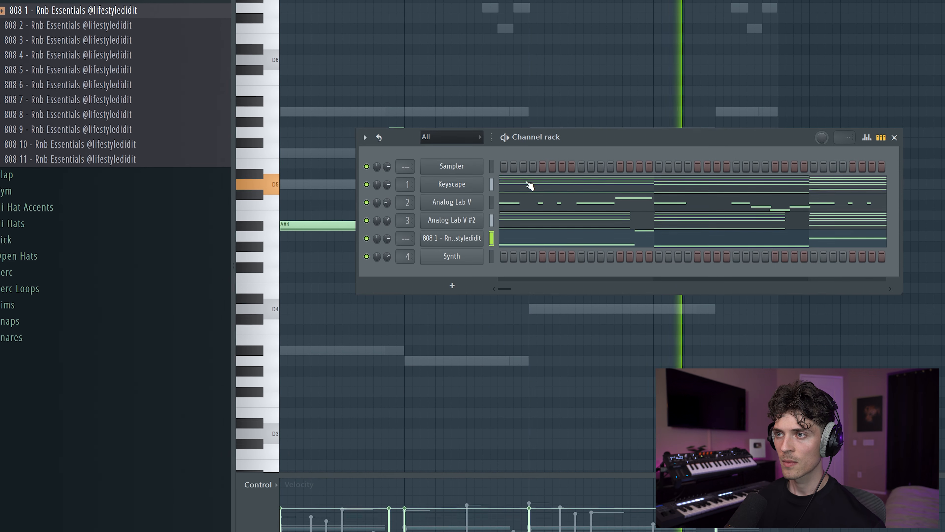
pyautogui.press('F6')
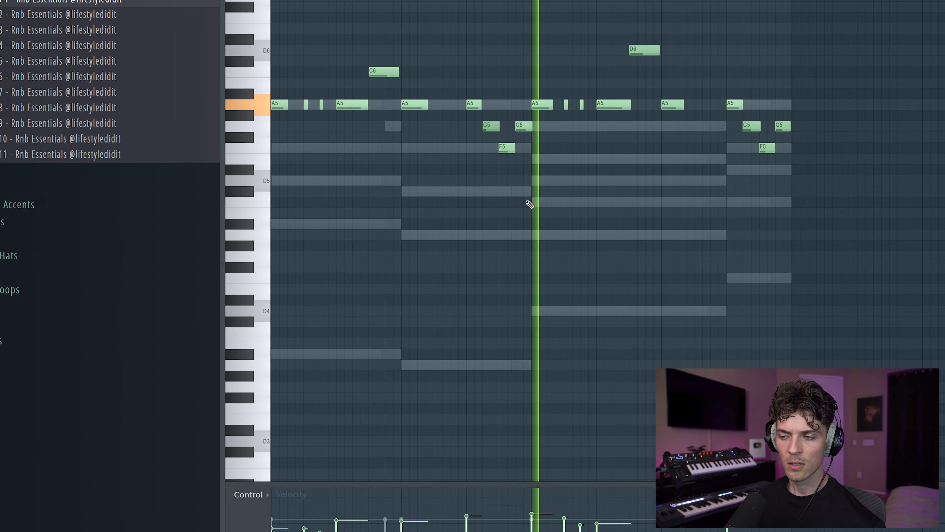
pyautogui.press('space')
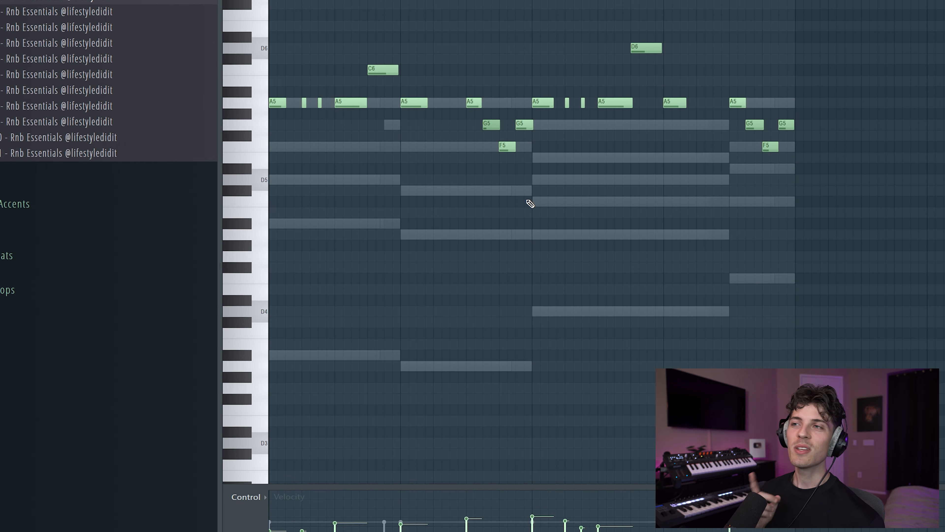
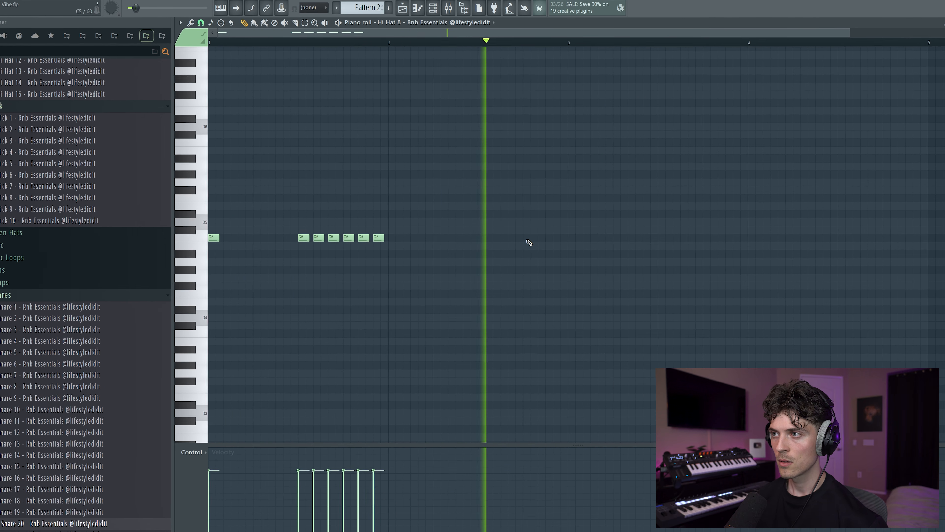
# Add a run of six consecutive C5 Hi Hat 8 notes at the end of bar 2 with velocities rising towards bar 3.
pyautogui.click(528, 238)
pyautogui.click(547, 238)
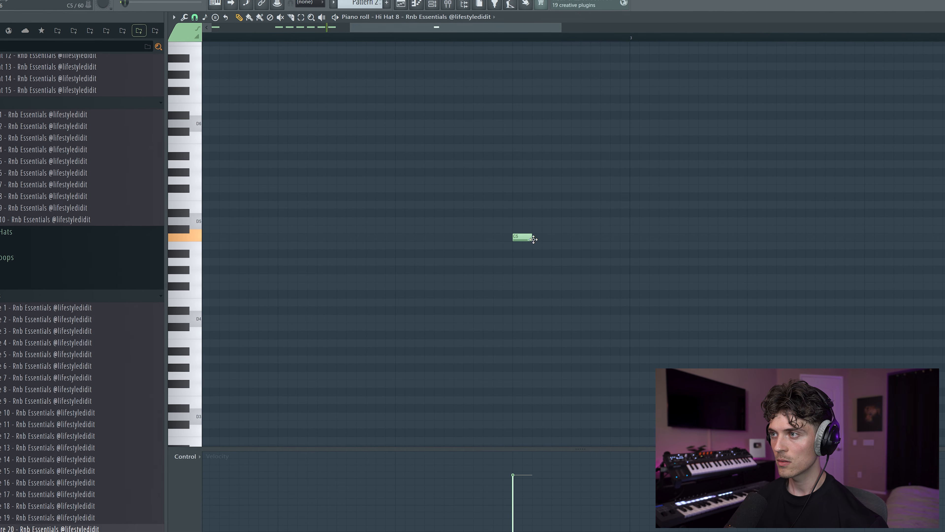
pyautogui.click(561, 238)
pyautogui.click(580, 238)
pyautogui.click(609, 238)
pyautogui.moveTo(610, 237); pyautogui.dragTo(600, 238)
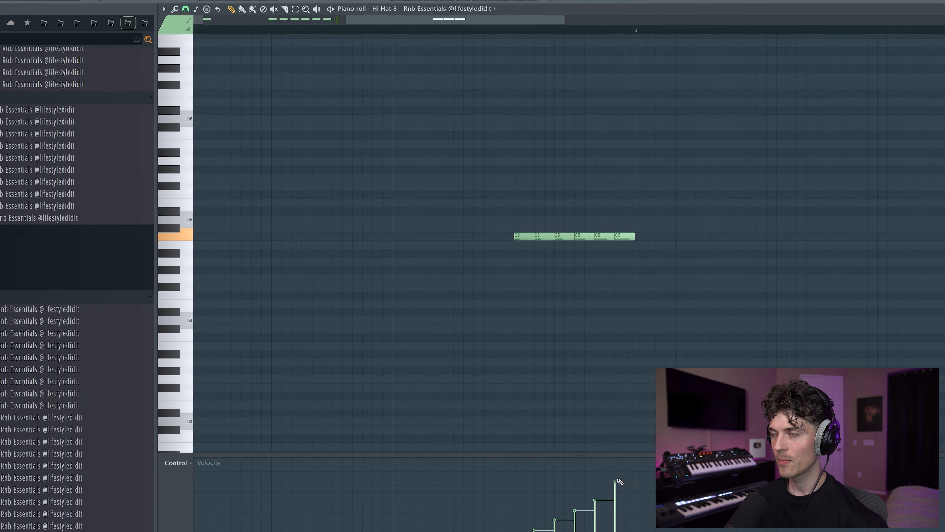
pyautogui.scroll(-5, 332, 34)
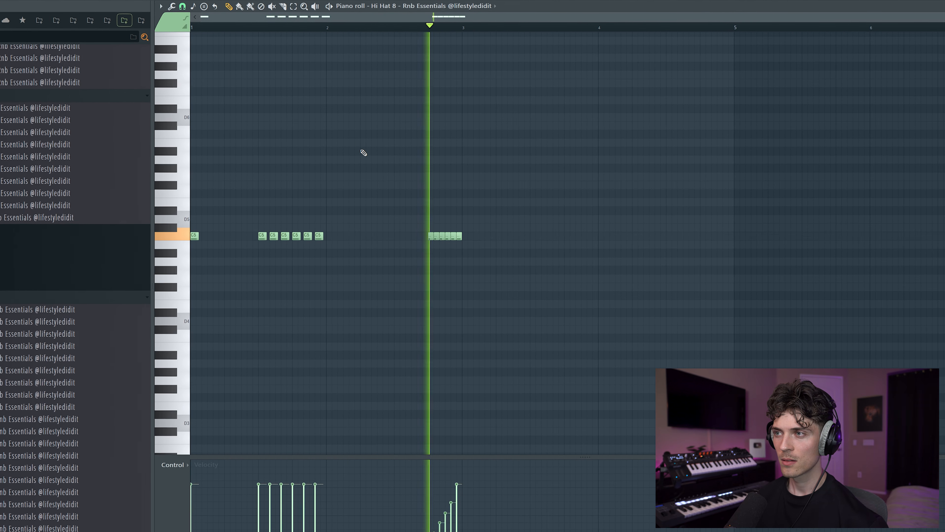
# Add the Open Hat 9 sample as a channel with a hit on step 9 and adjust its volume.
pyautogui.press('F6')
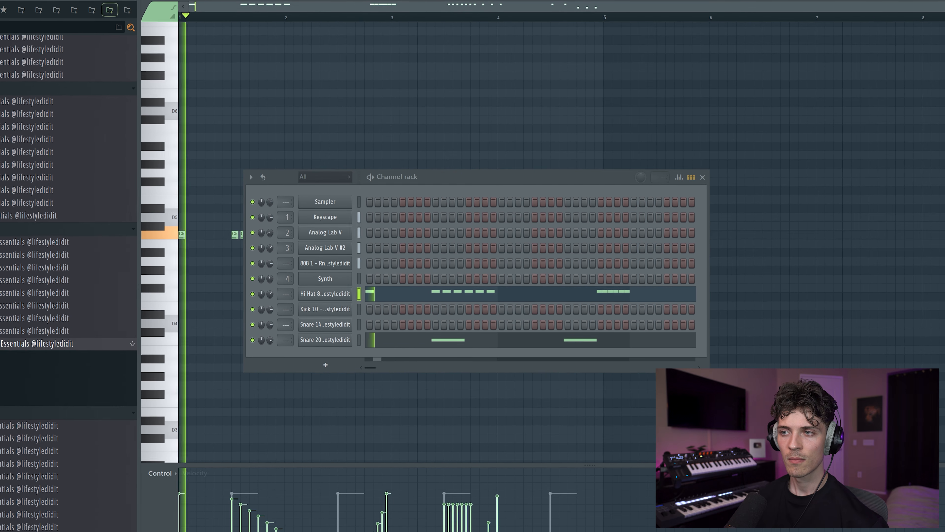
pyautogui.moveTo(371, 379); pyautogui.dragTo(427, 360)
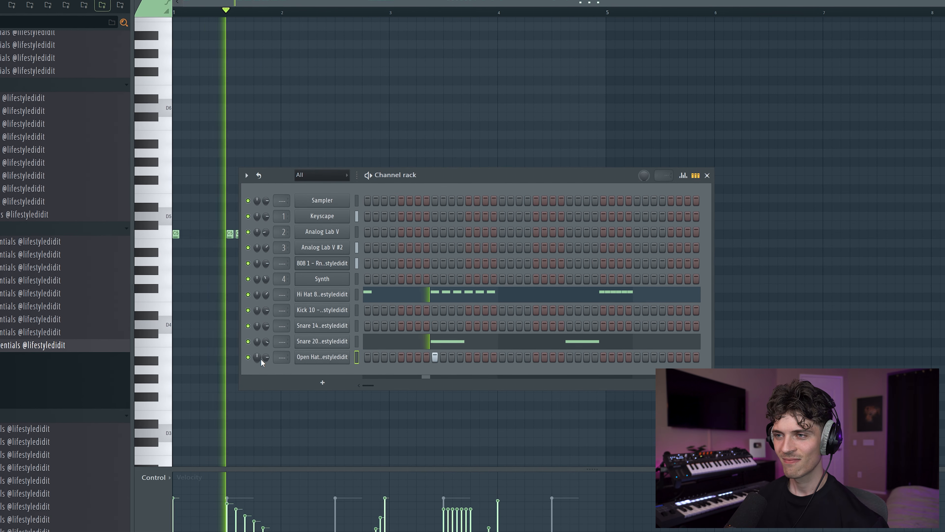
pyautogui.moveTo(265, 357); pyautogui.dragTo(265, 358)
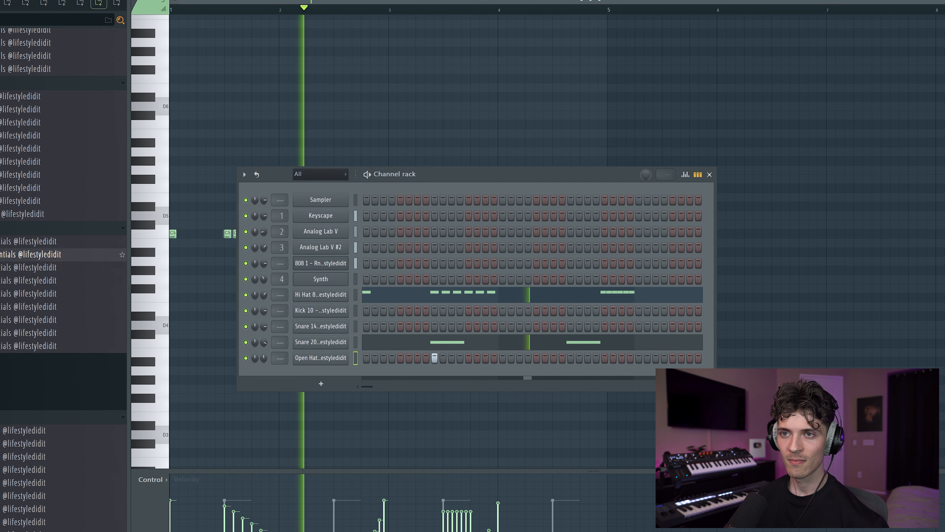
# Add Open Hat 2 with a hit on step 25 and Open Hat 1 with a hit on step 1 as new channels.
pyautogui.moveTo(1, 268); pyautogui.dragTo(372, 381)
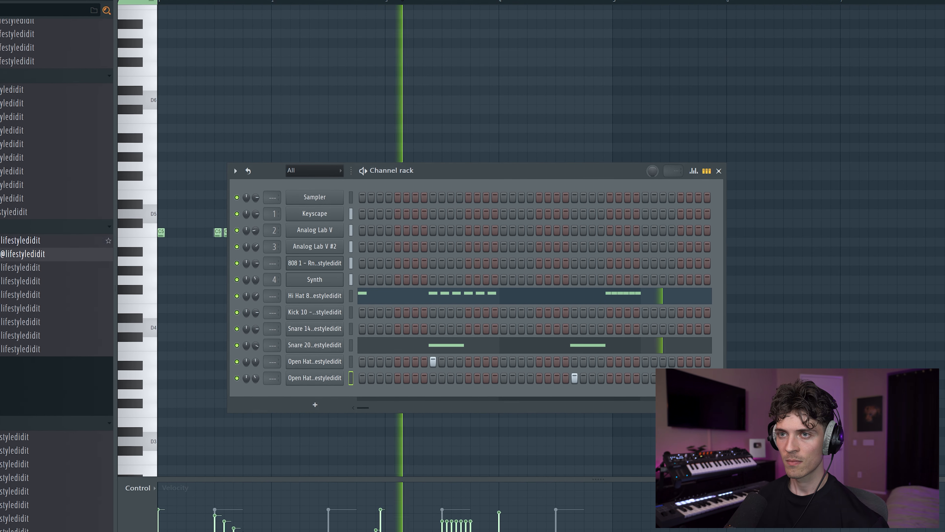
pyautogui.moveTo(1, 241); pyautogui.dragTo(307, 399)
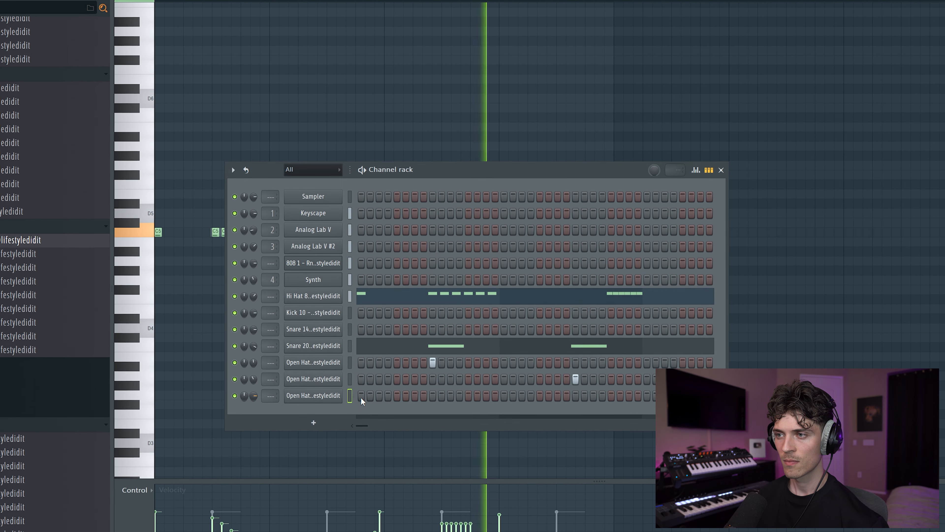
pyautogui.rightClick(320, 400)
pyautogui.click(356, 399)
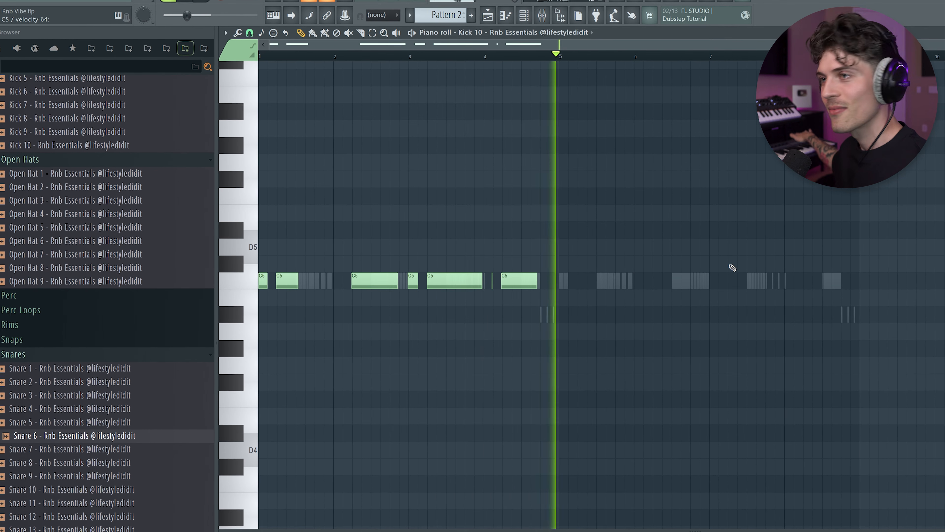
# Select all Kick 10 notes in the piano roll and discard their lengths.
pyautogui.hotkey('ctrl', 'a')
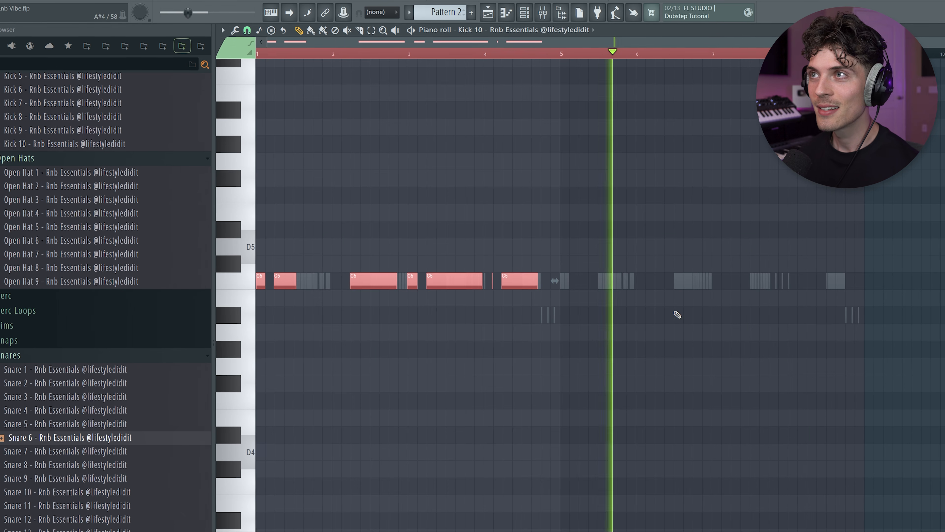
pyautogui.click(525, 12)
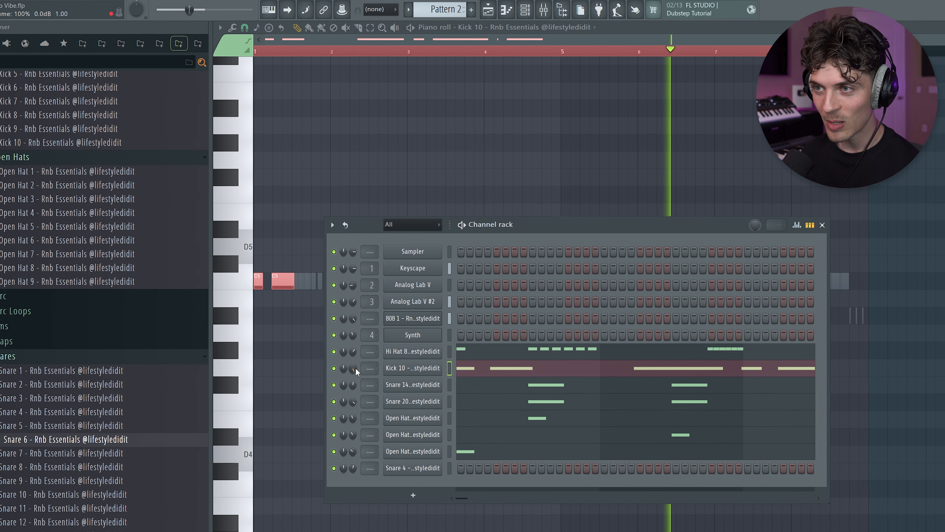
pyautogui.click(317, 182)
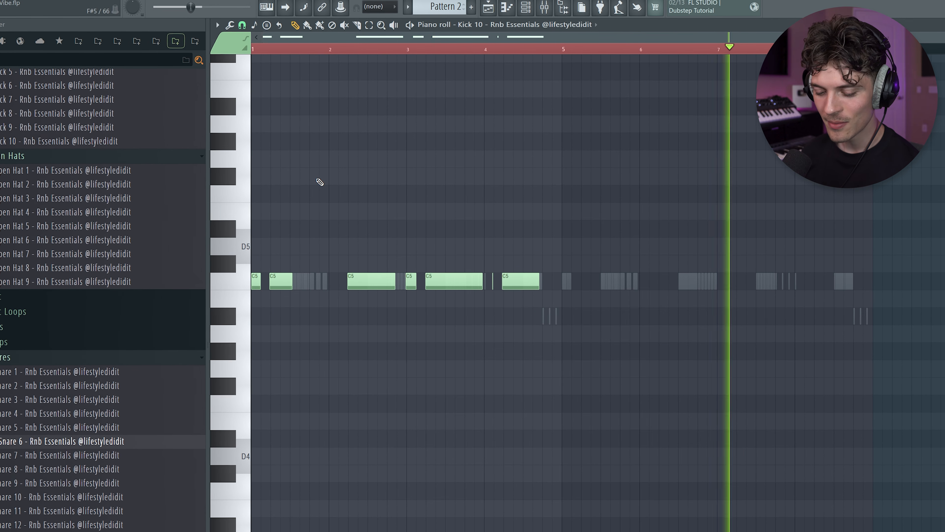
pyautogui.hotkey('ctrl', 'a')
pyautogui.hotkey('shift', 'd')
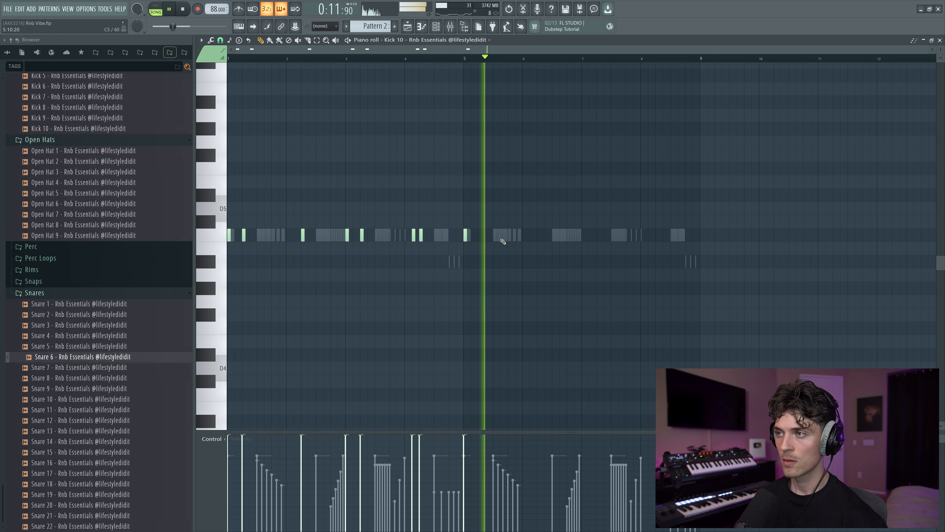
# Add Kick 10 notes early in bar 6 and at the start of bar 7.
pyautogui.click(539, 234)
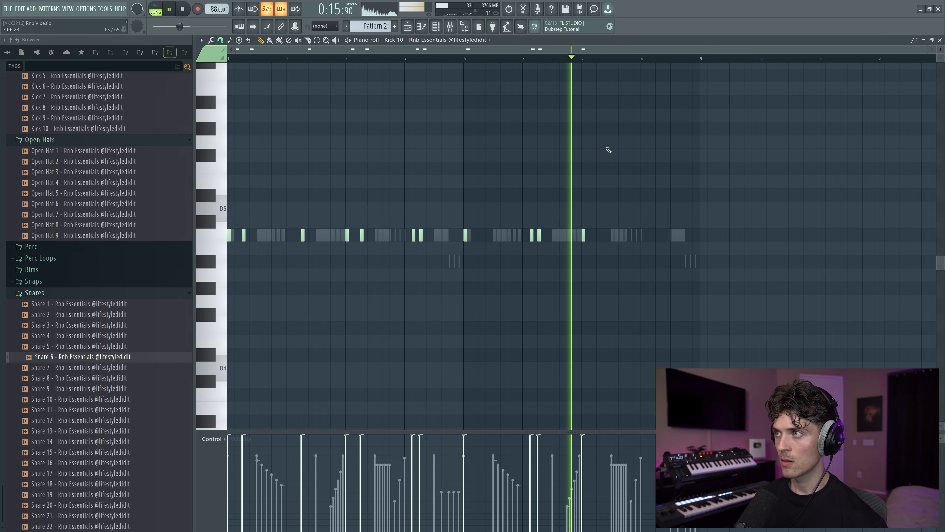
pyautogui.scroll(5, 654, 63)
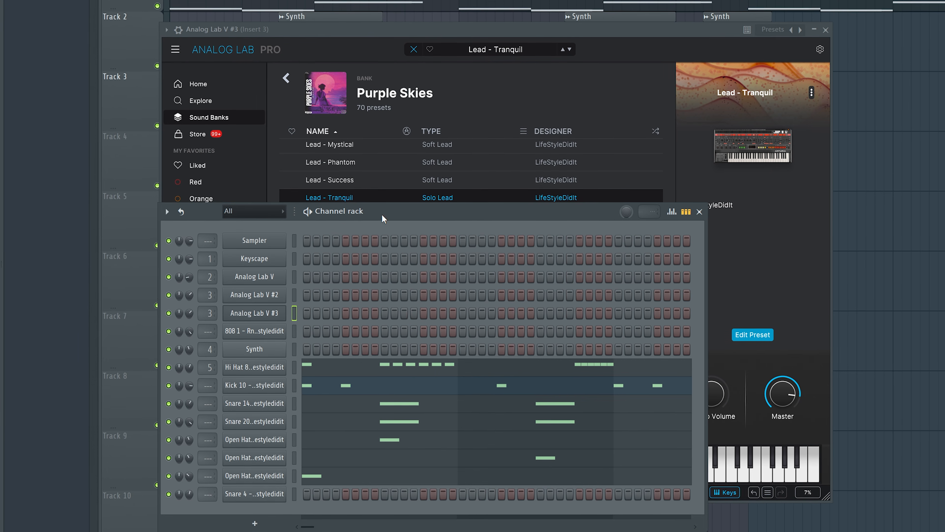
pyautogui.moveTo(378, 216); pyautogui.dragTo(378, 184)
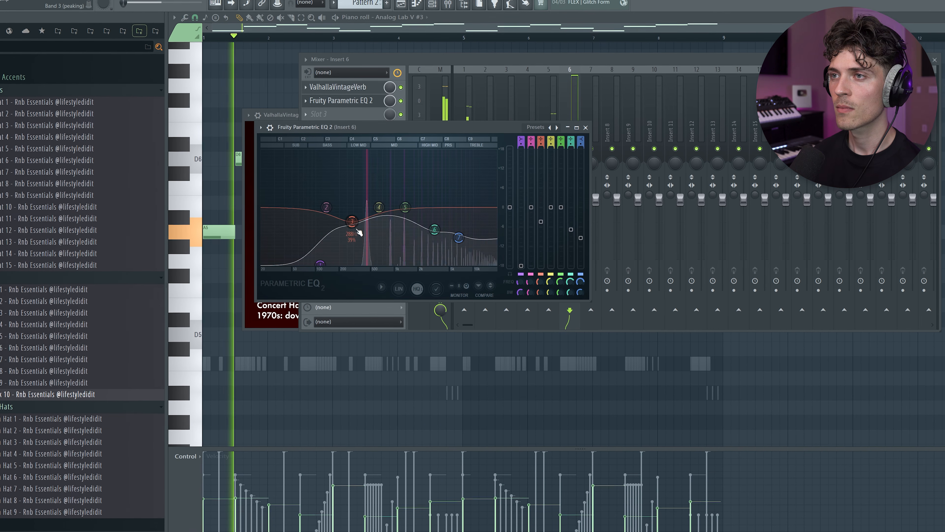
# Raise the frequency of the band 3 cut in Insert 6's Fruity Parametric EQ 2 and recheck the track's plugins.
pyautogui.moveTo(359, 233); pyautogui.dragTo(366, 232)
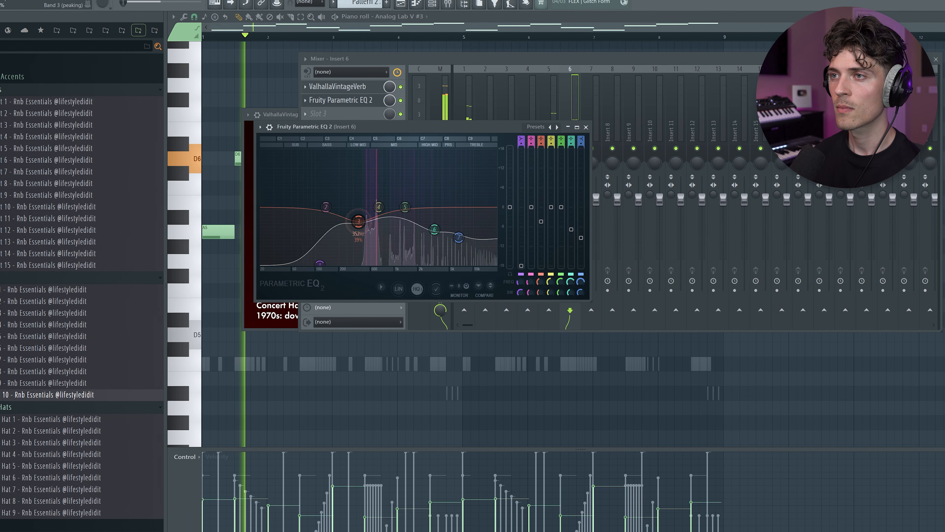
pyautogui.click(562, 79)
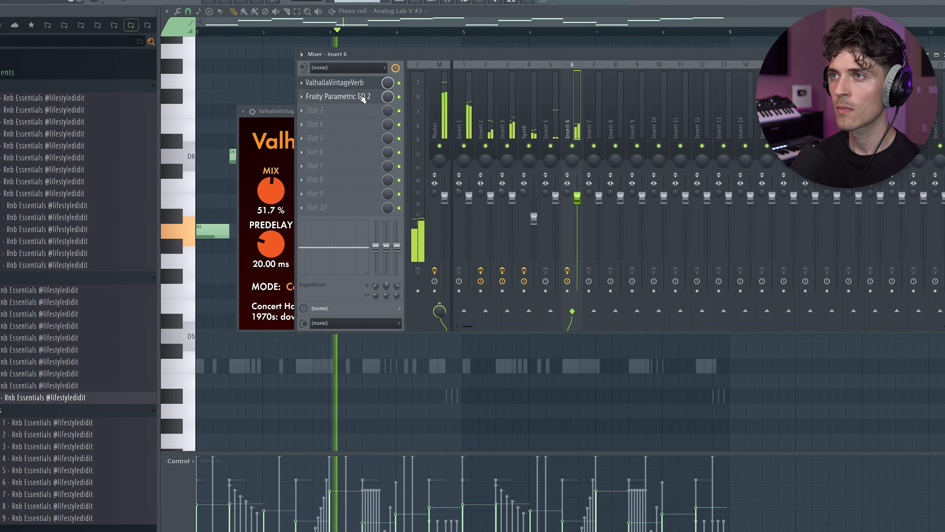
pyautogui.click(362, 96)
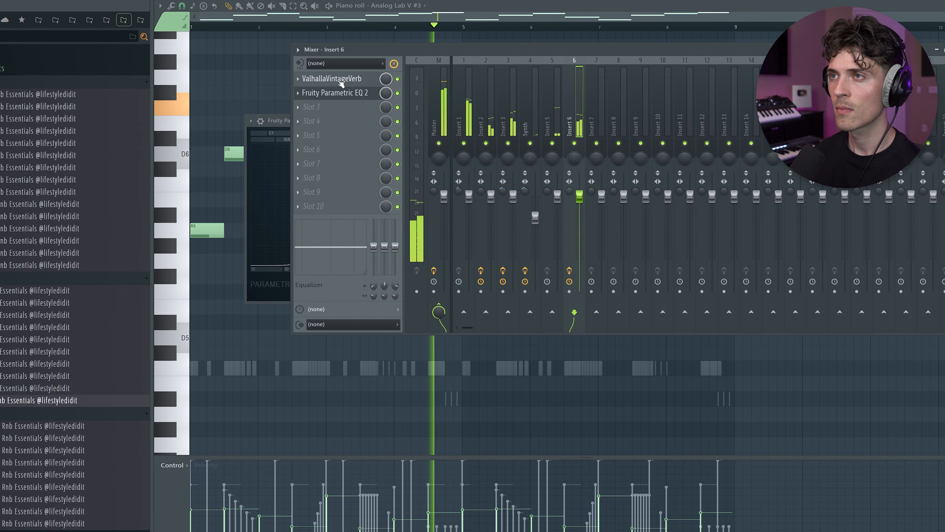
pyautogui.click(341, 97)
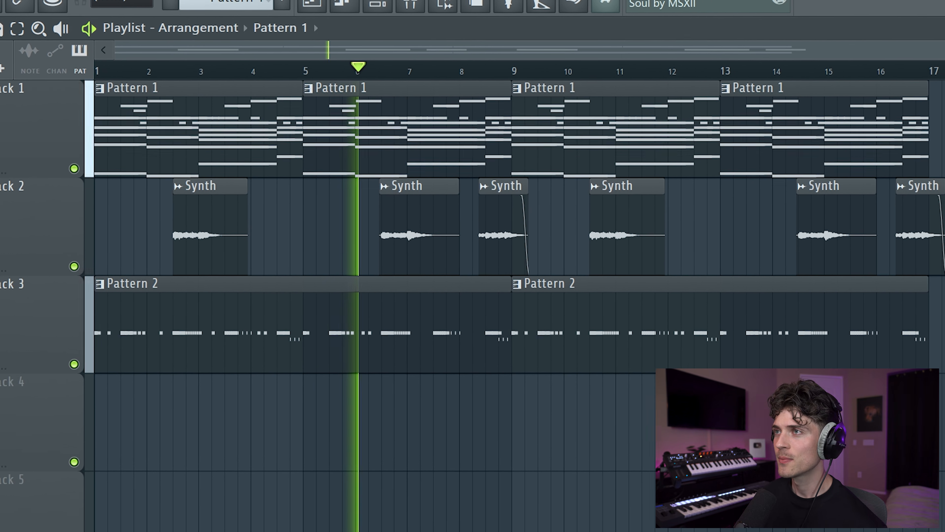
pyautogui.scroll(3, 301, 71)
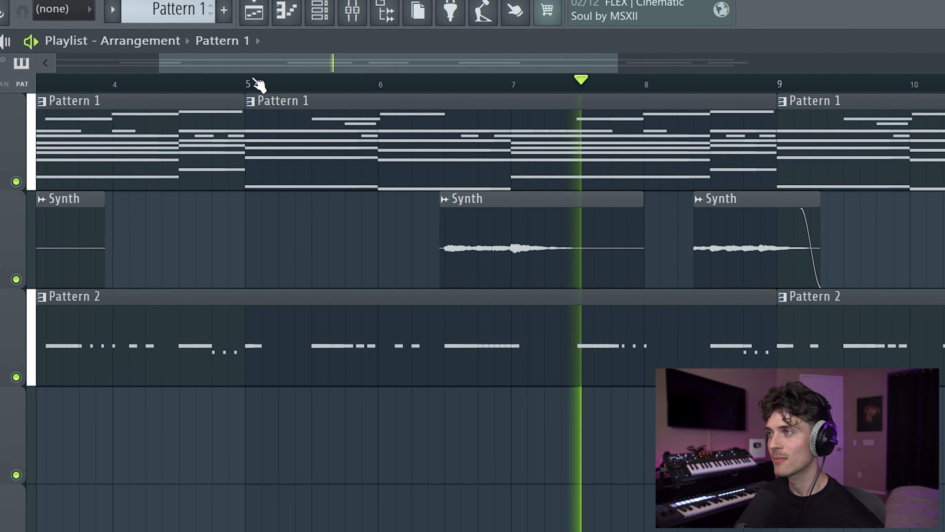
pyautogui.scroll(-2, 277, 79)
pyautogui.scroll(-1, 253, 86)
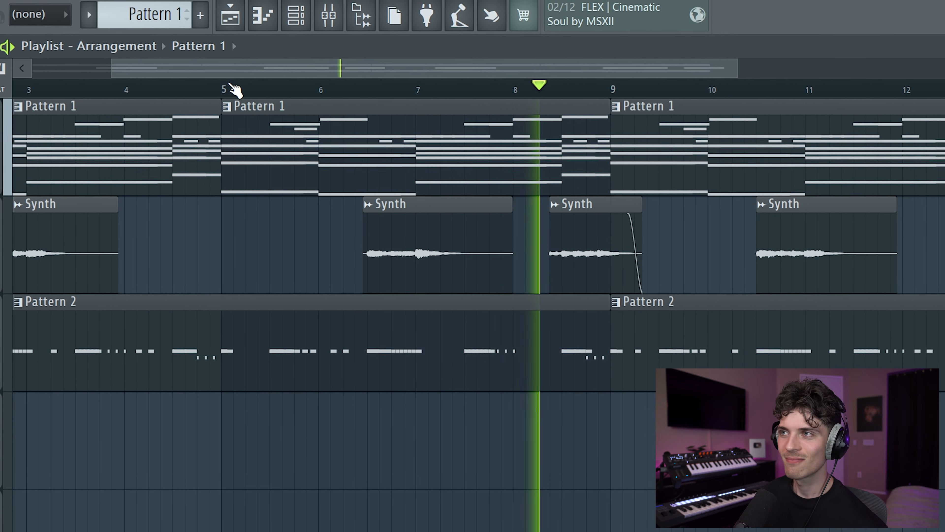
pyautogui.scroll(-2, 251, 85)
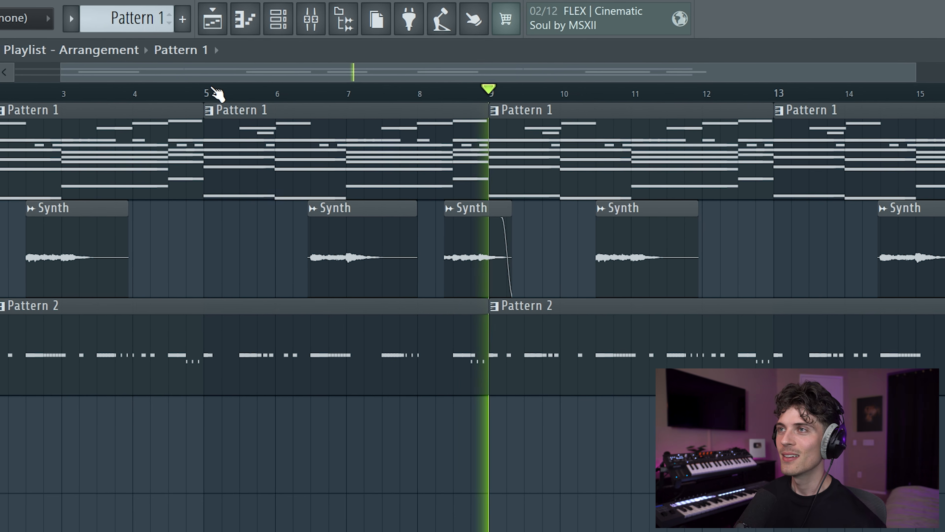